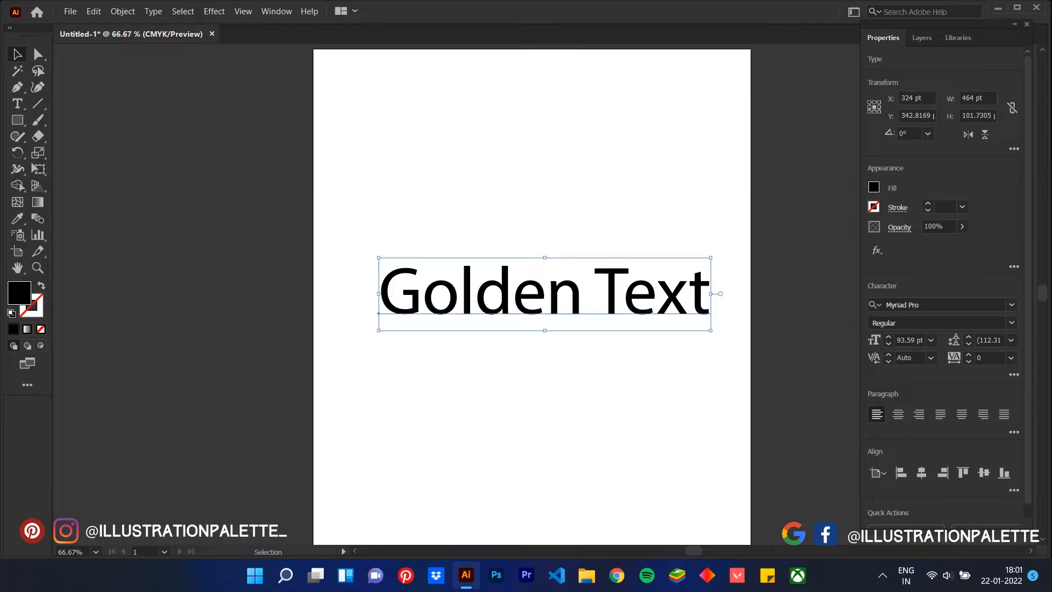
Enlarge the Golden Text lettering to about 102 pt and set its font to Felix Titling
left_click_drag(378, 330, 350, 337)
left_click(1012, 305)
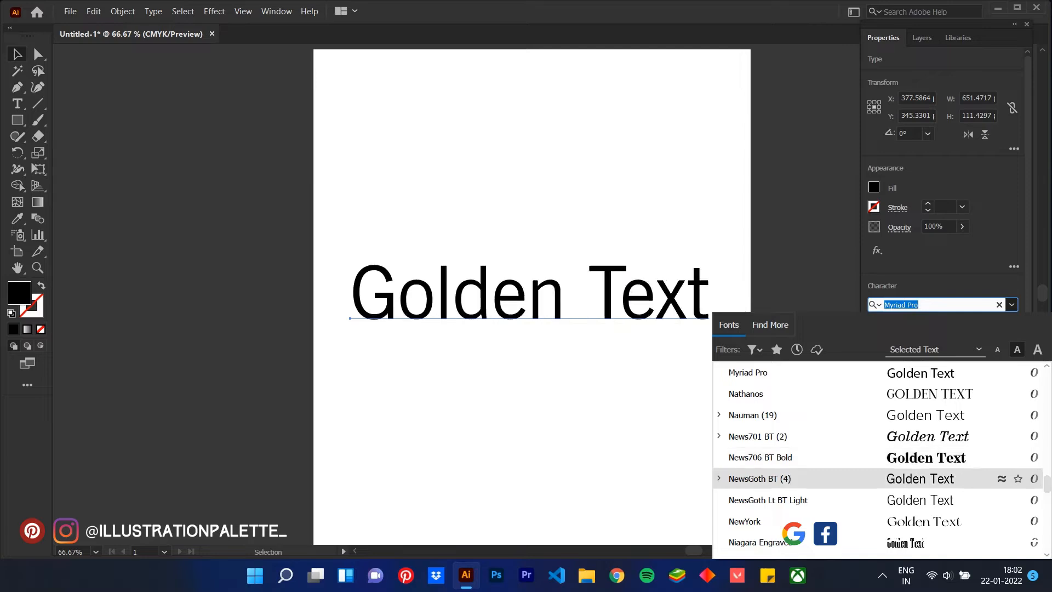
scroll(877, 457, "down", 7)
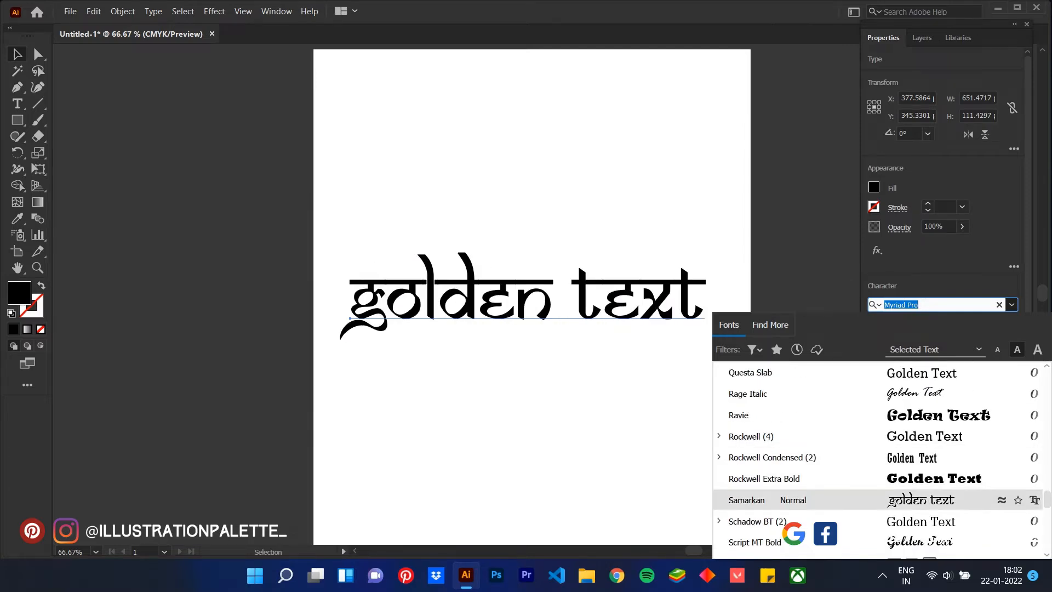
scroll(877, 499, "down", 3)
scroll(877, 499, "down", 3)
scroll(877, 498, "down", 5)
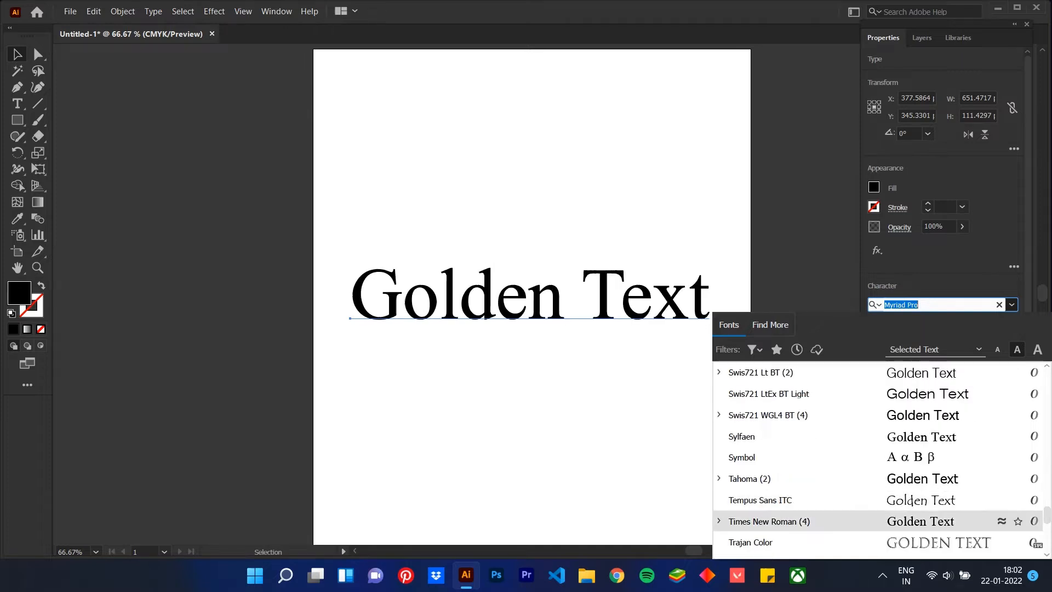
scroll(877, 498, "down", 2)
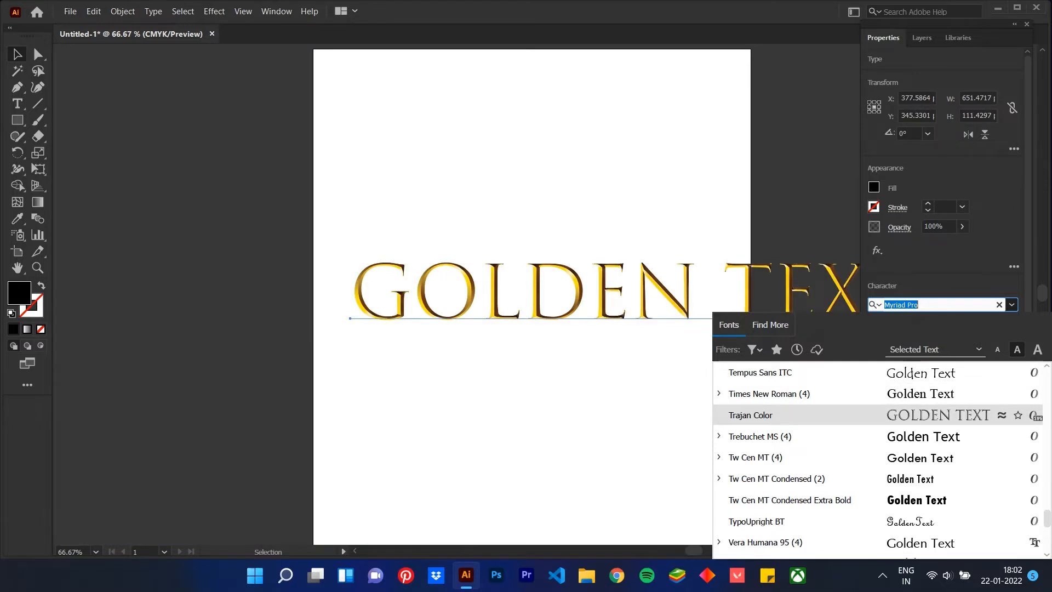
key("Down")
key("Down")
key("Down")
key("Down")
key("Down")
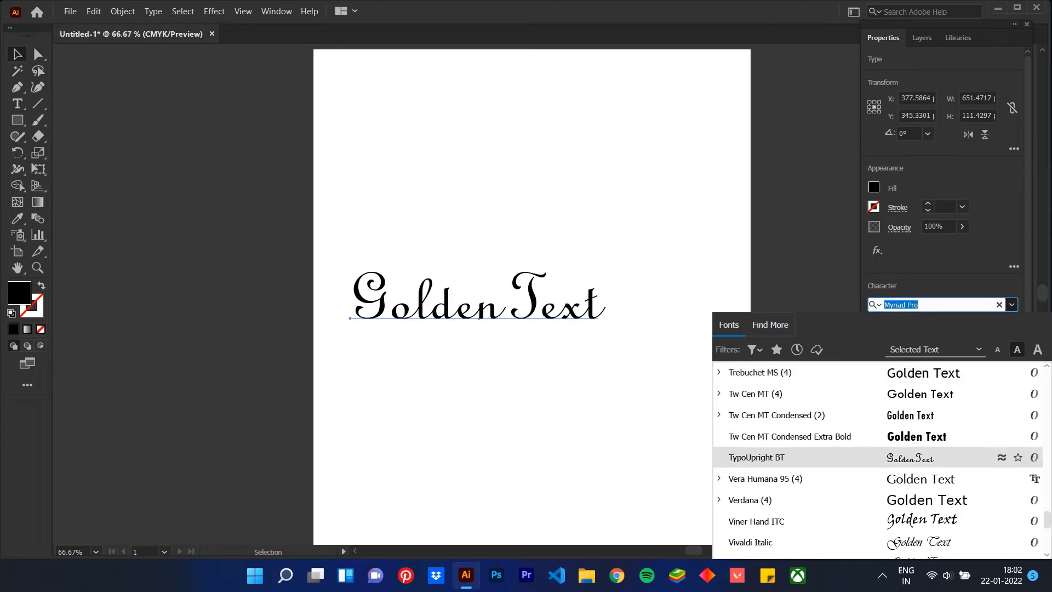
key("Down")
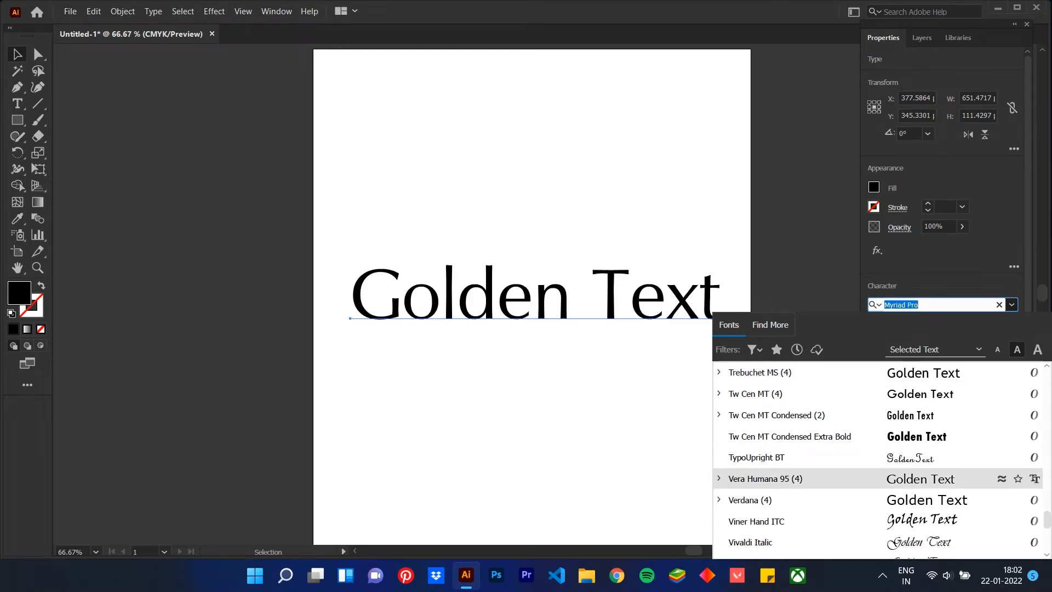
key("Down")
key("Down")
key("Down")
scroll(878, 439, "down", 12)
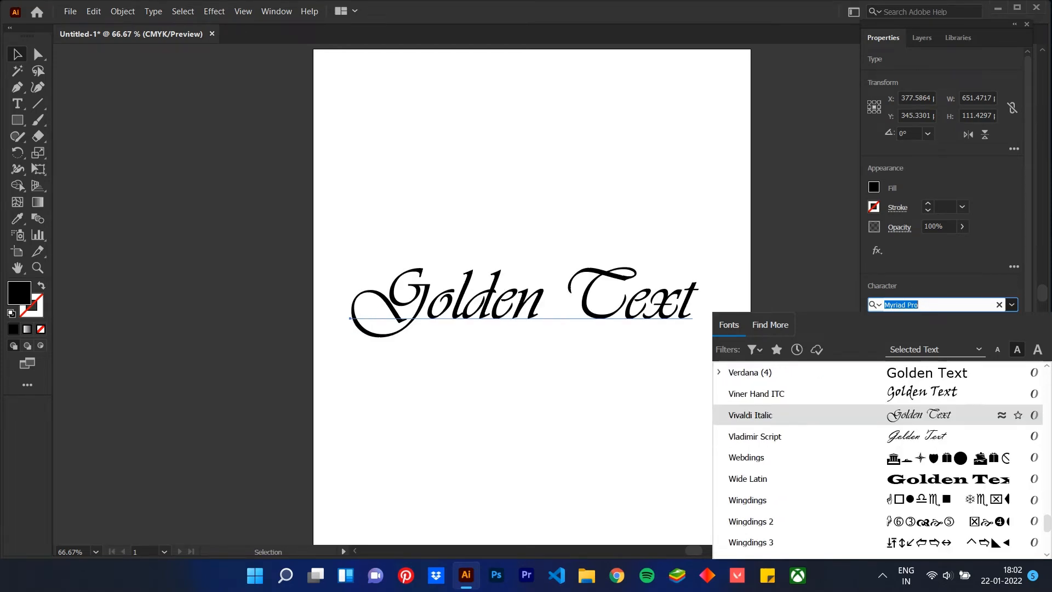
scroll(878, 426, "down", 3)
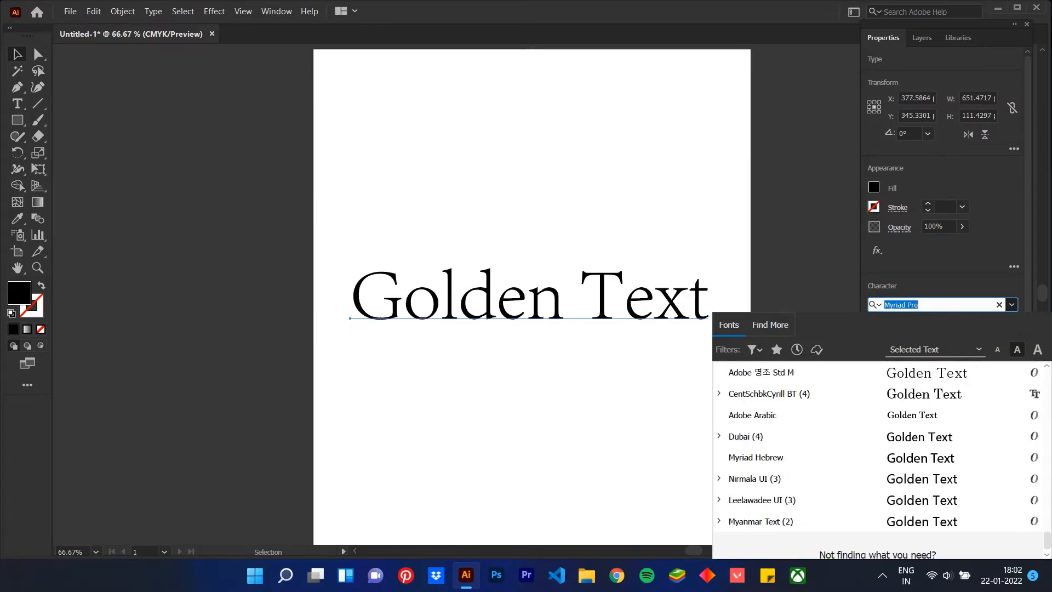
scroll(878, 433, "up", 3)
scroll(878, 438, "down", 3)
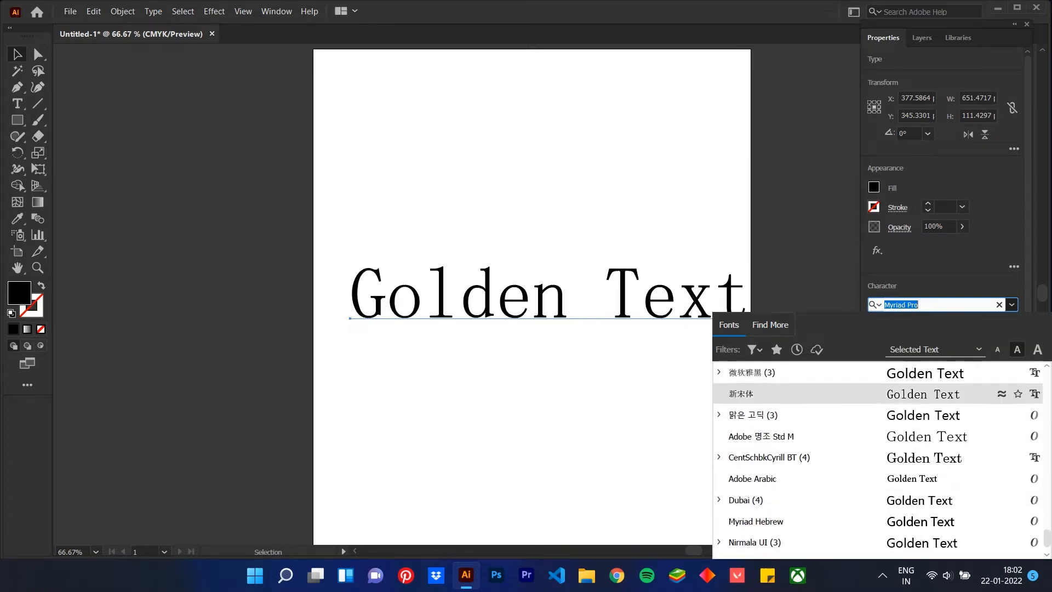
scroll(878, 439, "up", 20)
scroll(878, 438, "up", 20)
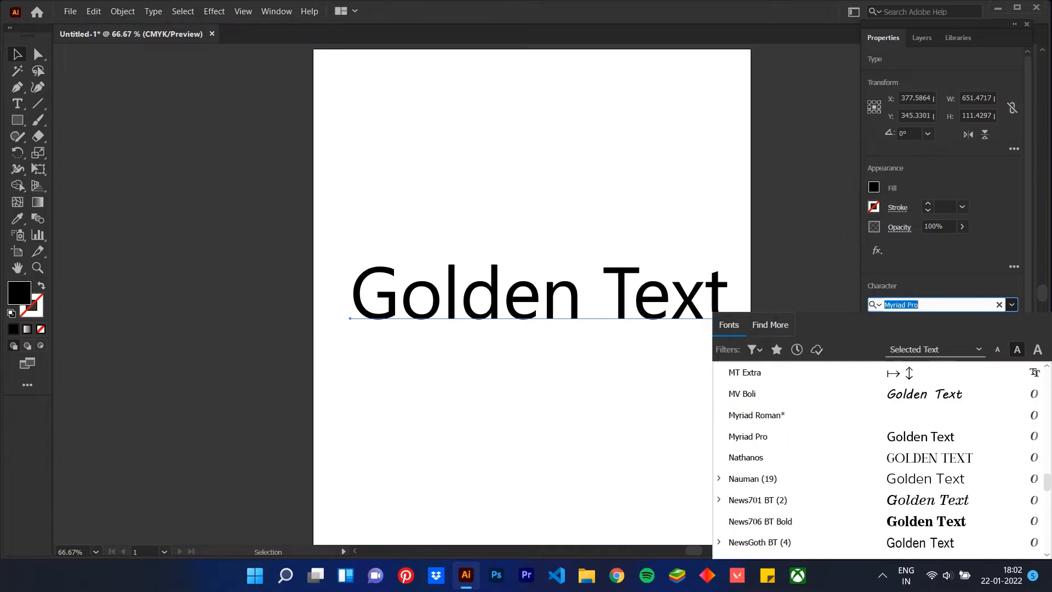
scroll(878, 438, "up", 5)
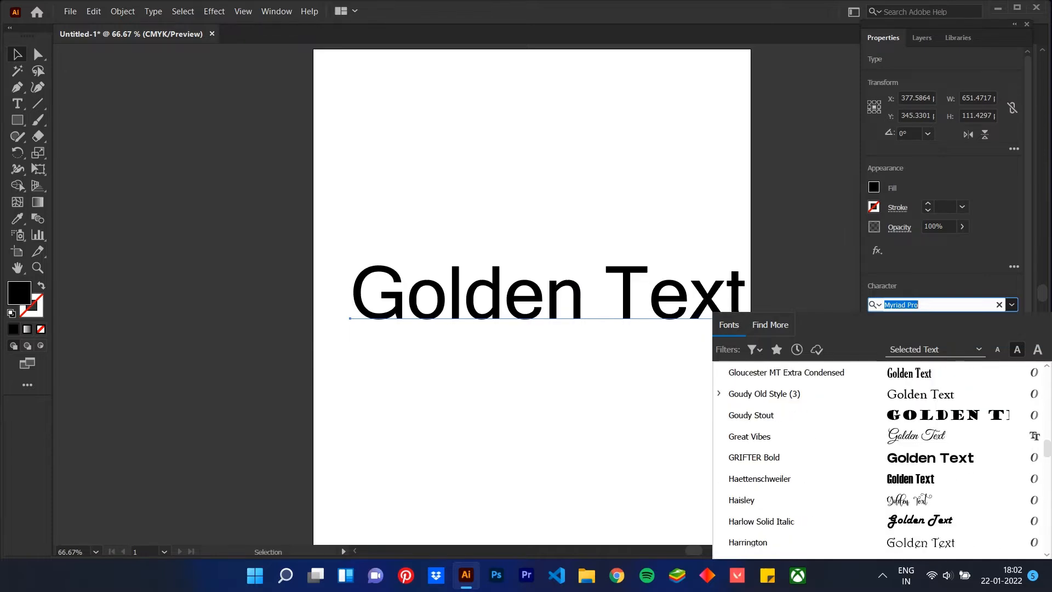
scroll(878, 439, "down", 1)
scroll(878, 438, "up", 5)
scroll(879, 457, "up", 4)
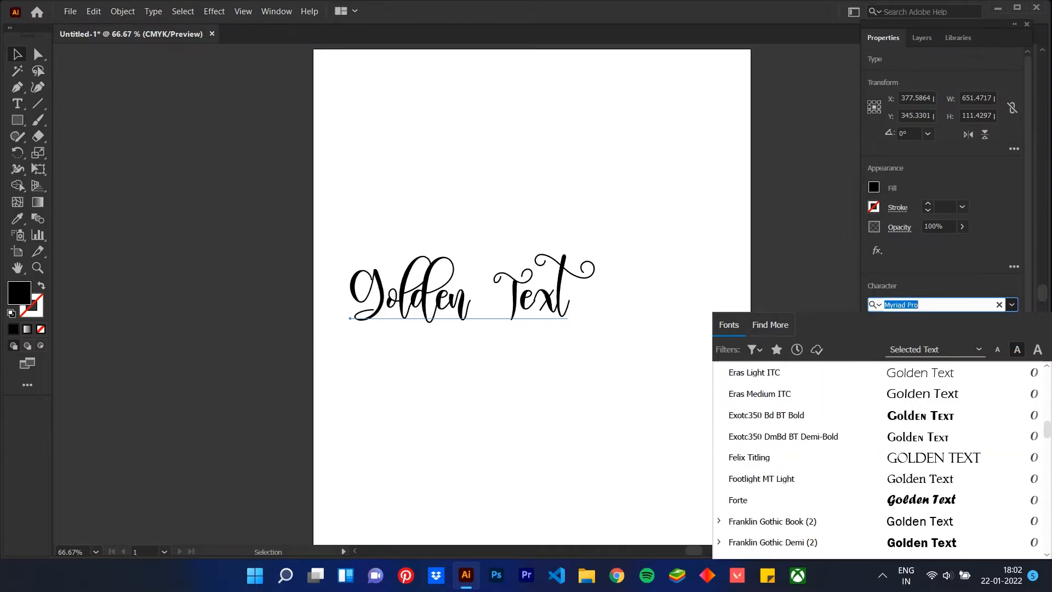
left_click(878, 457)
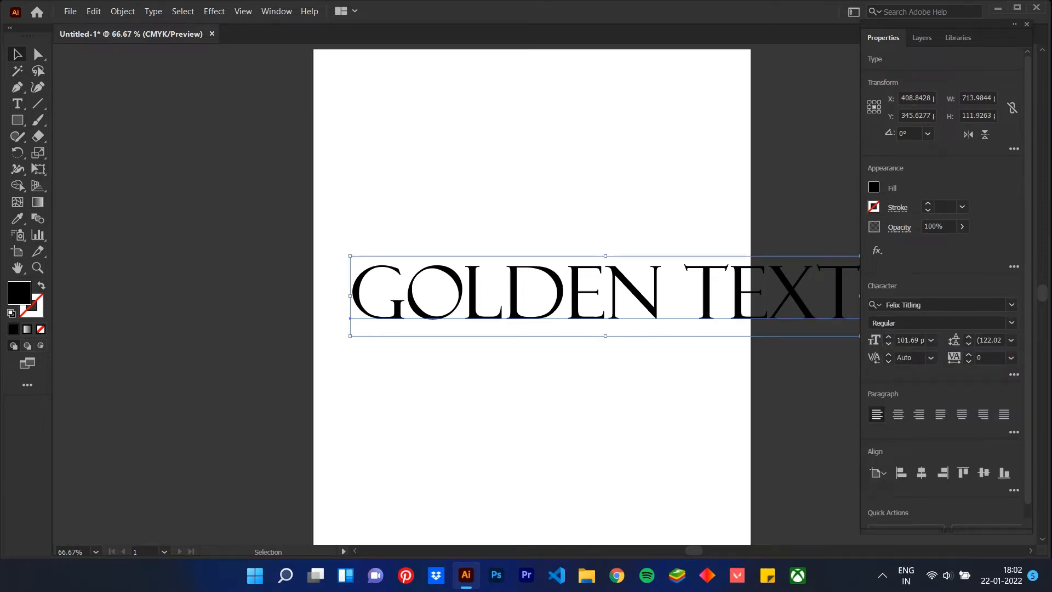
Move the text toward the artboard's centre and scale it down to fit within the artboard's width
left_click_drag(773, 300, 695, 301)
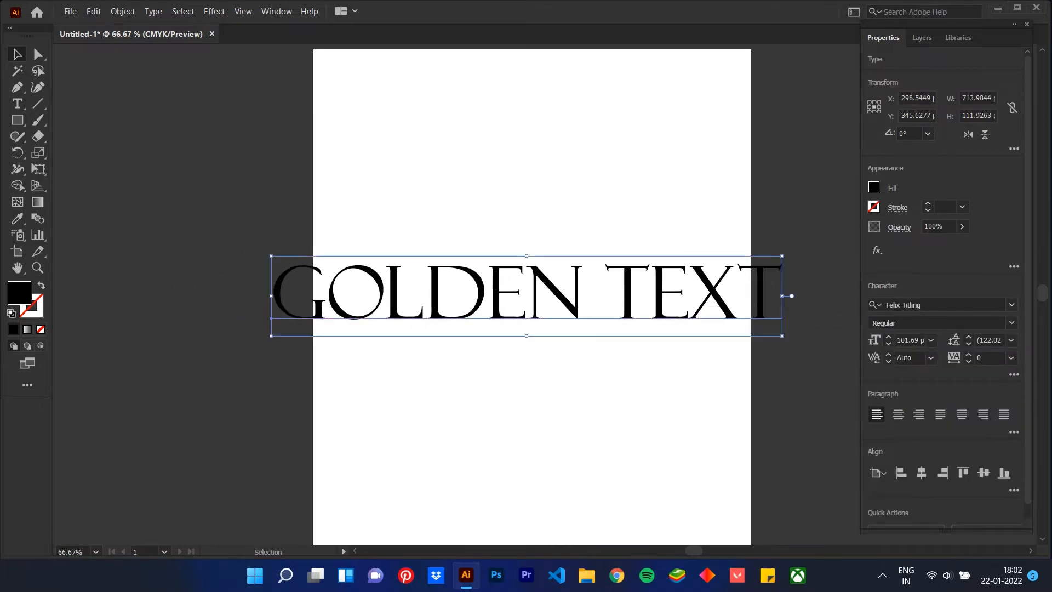
left_click_drag(792, 296, 663, 290)
left_click(658, 373)
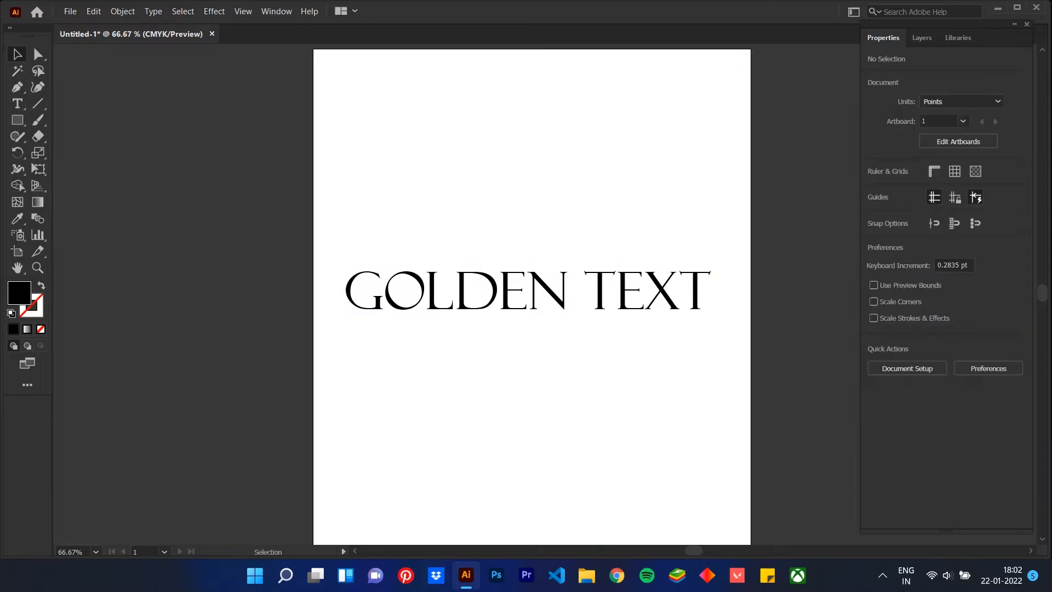
Expand Layer 1 to list its objects, and place the image depositphotos_37522677-stock-photo-luxury-golden-texture from Downloads
key("F7")
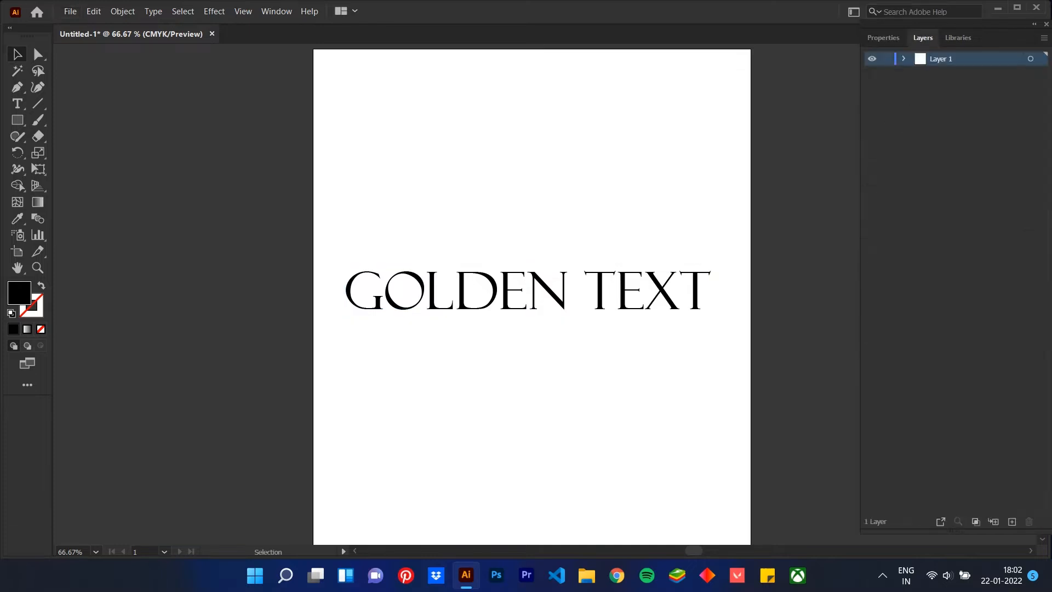
left_click(904, 58)
left_click(70, 11)
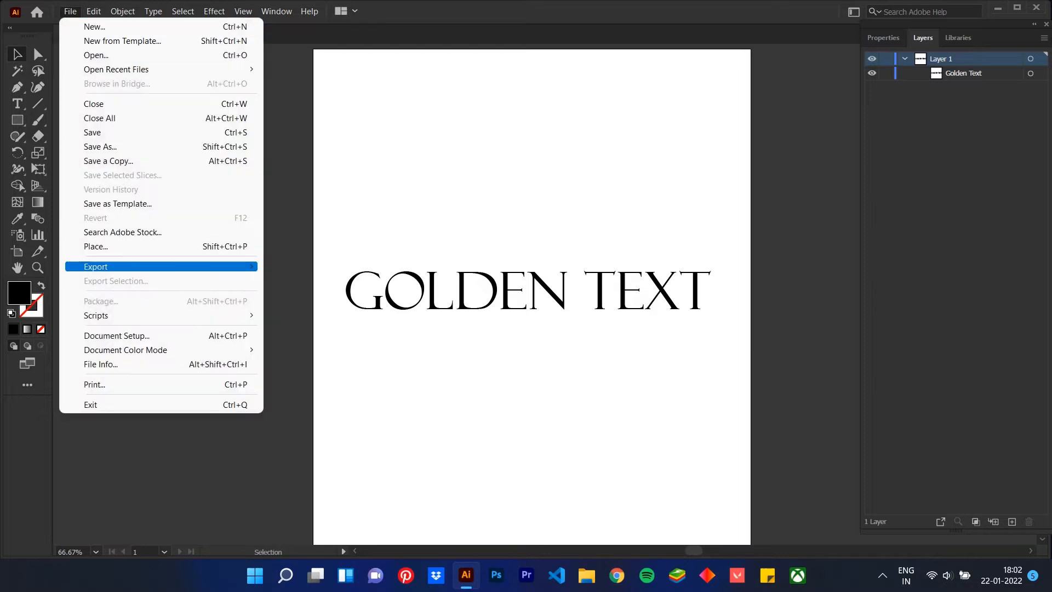
left_click(104, 247)
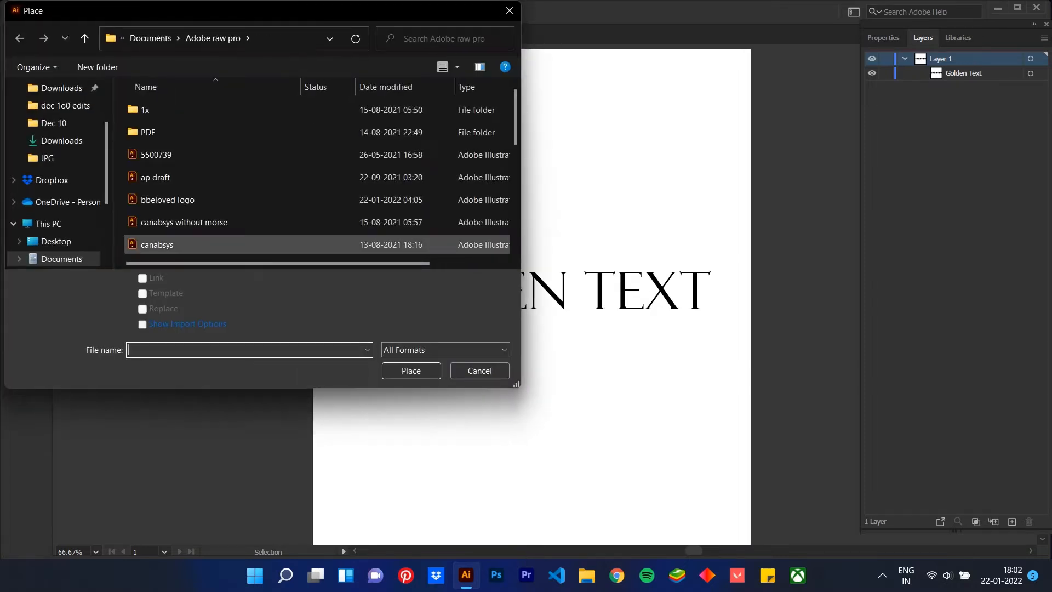
left_click(61, 141)
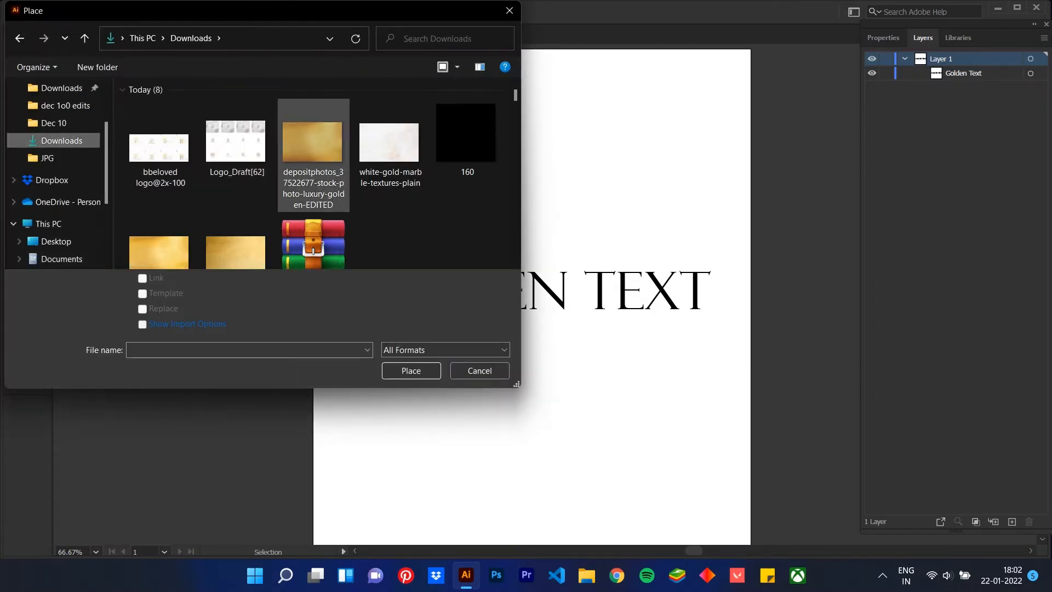
scroll(314, 241, "down", 1)
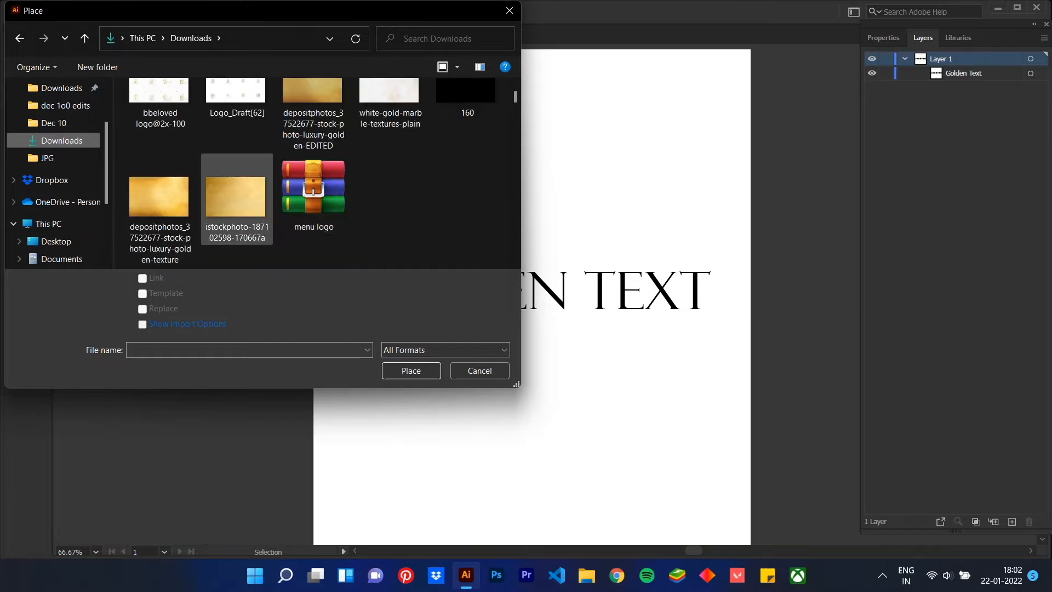
left_click(159, 198)
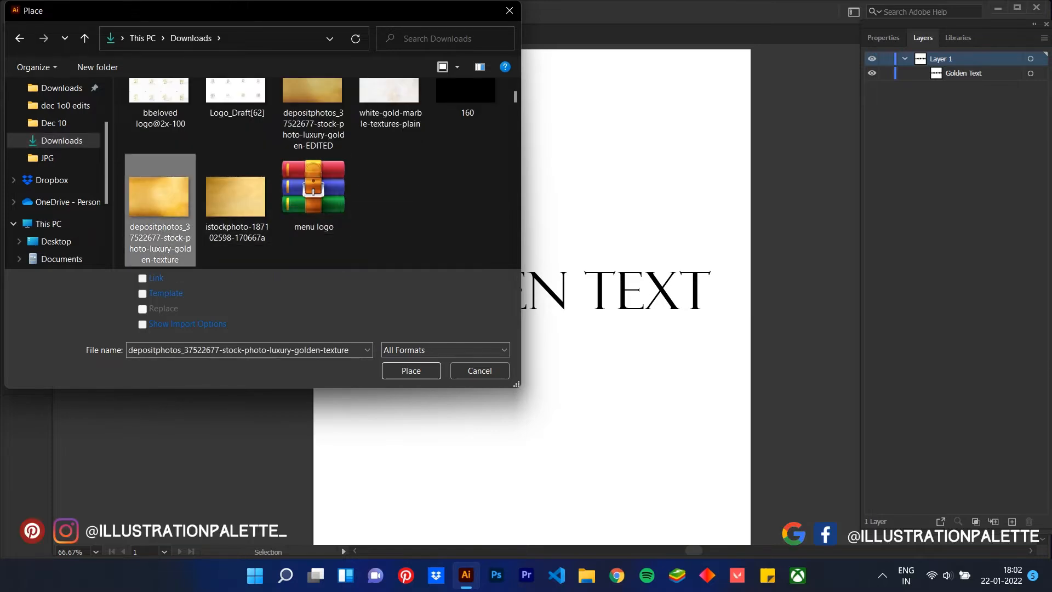
left_click(411, 371)
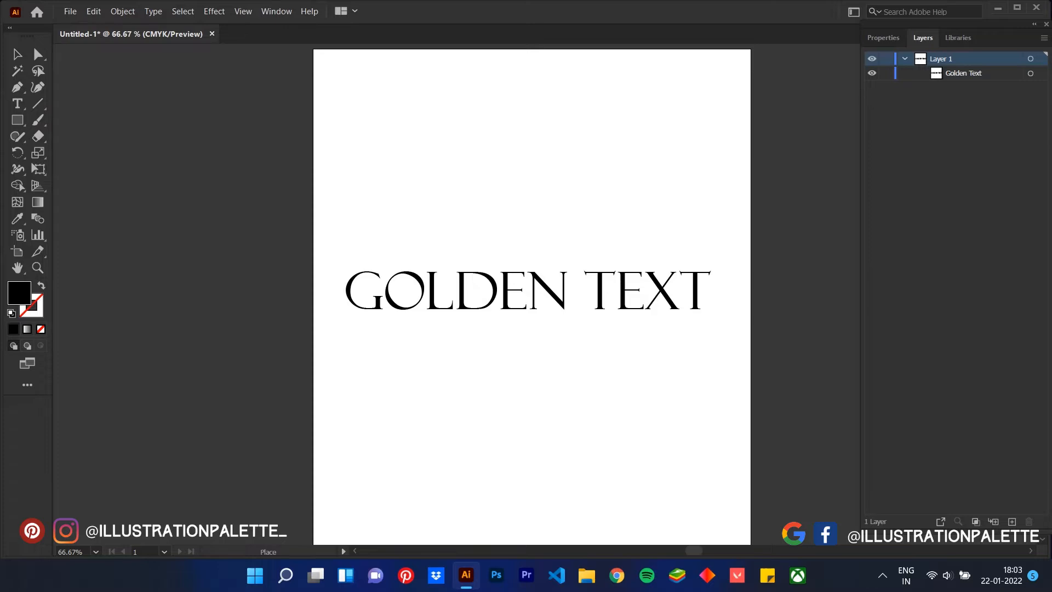
left_click(305, 185)
Resize and reposition the golden texture image as a wide banner covering the text, about 570 by 173 pt
left_click_drag(628, 395, 279, 258)
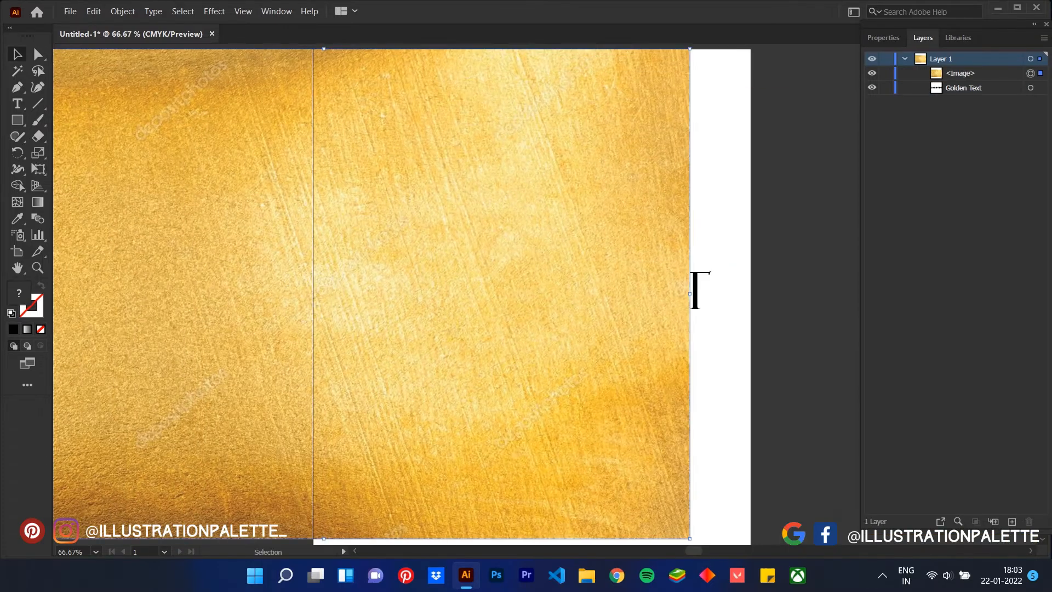
left_click_drag(690, 539, 367, 367)
left_click_drag(223, 179, 565, 331)
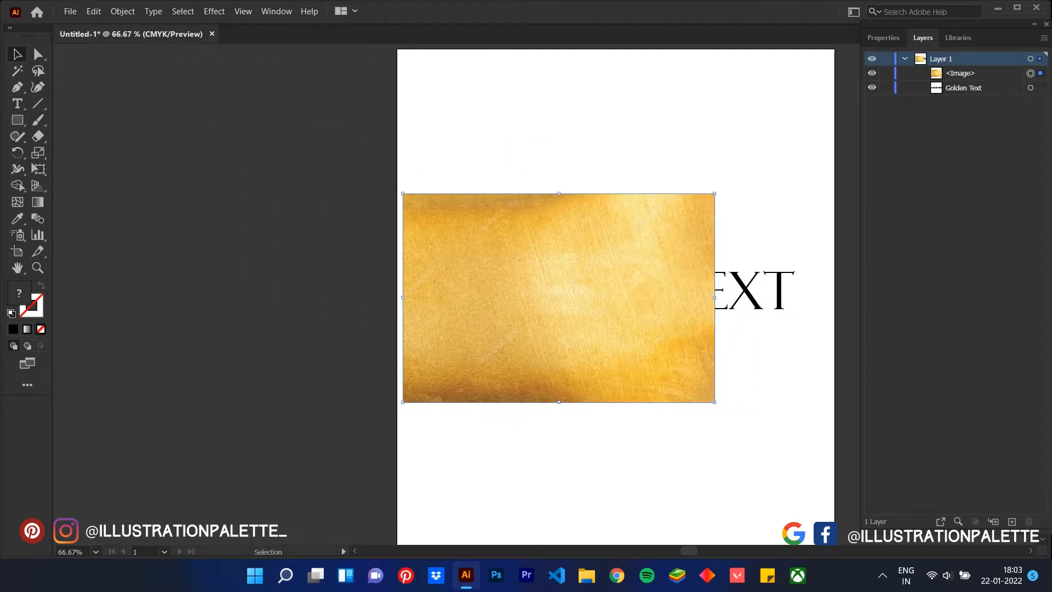
left_click_drag(559, 402, 560, 345)
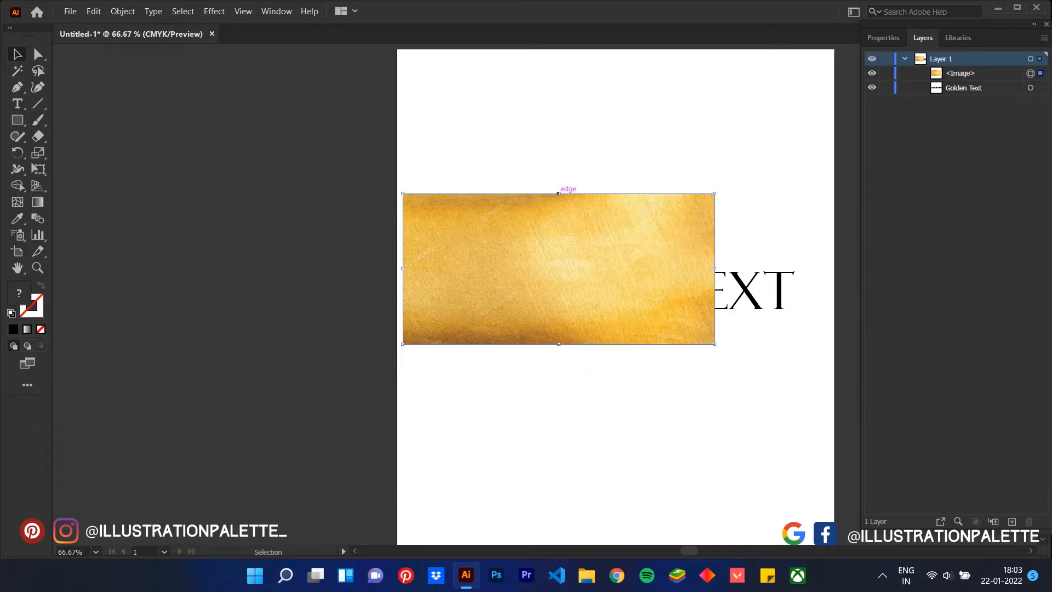
left_click_drag(559, 193, 559, 249)
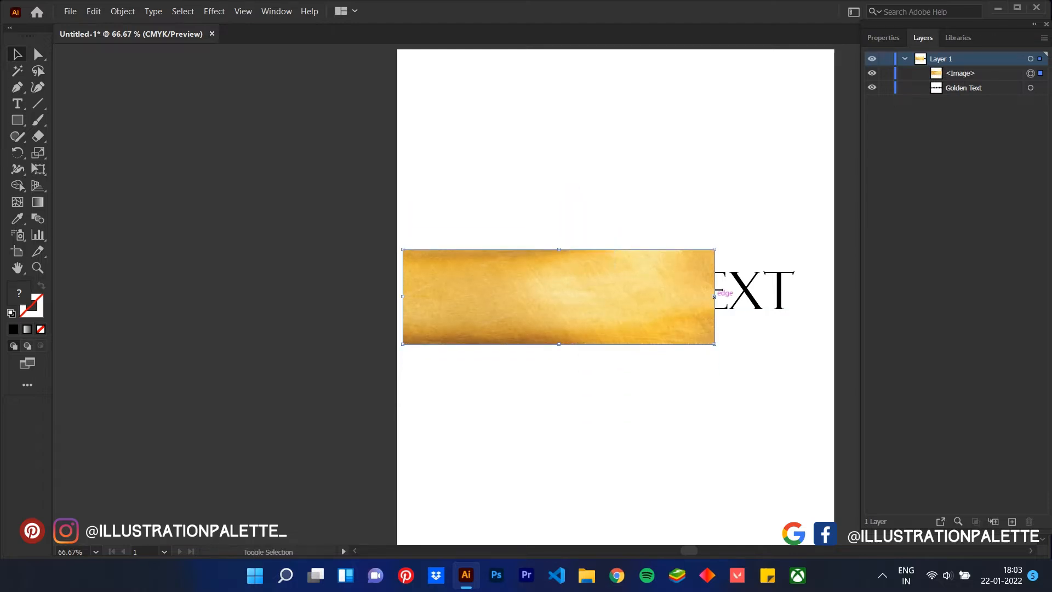
left_click_drag(715, 297, 811, 296)
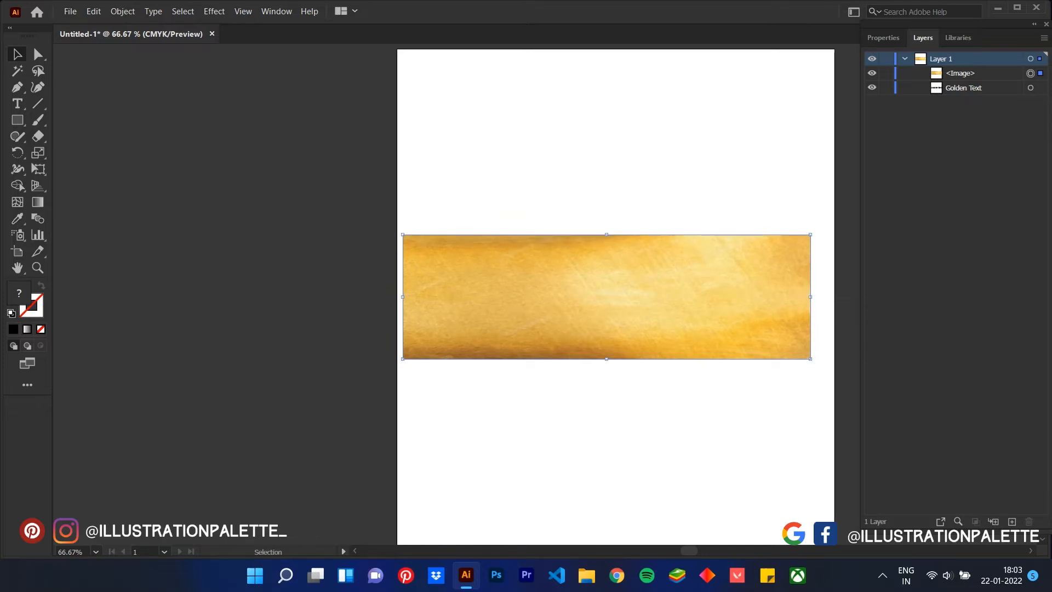
left_click_drag(665, 308, 663, 301)
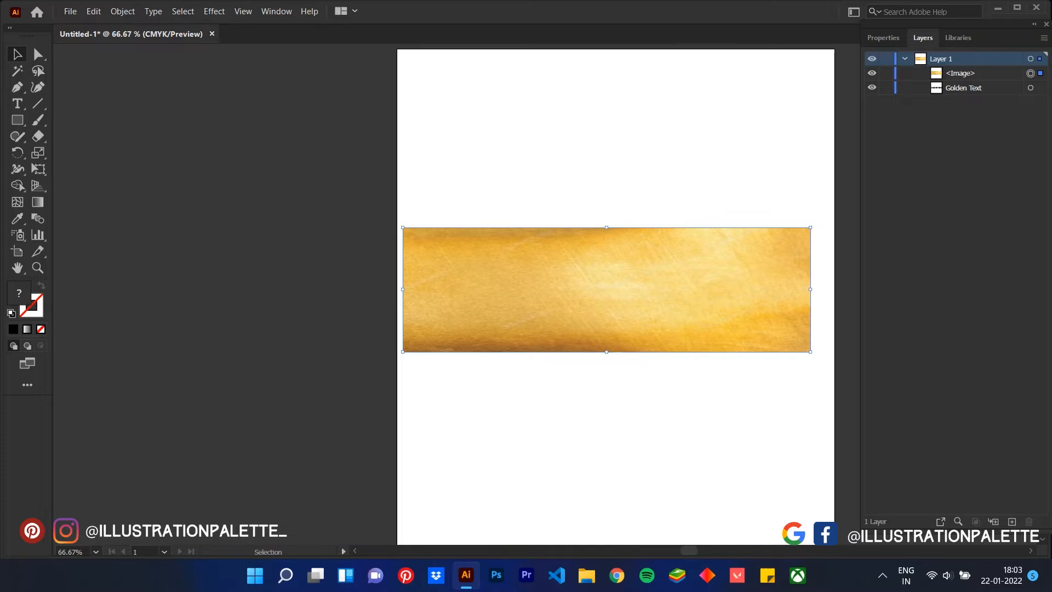
Move the Golden Text object above the image in Layer 1's stacking order, and deselect everything
left_click(961, 74)
left_click(964, 88)
left_click(961, 73)
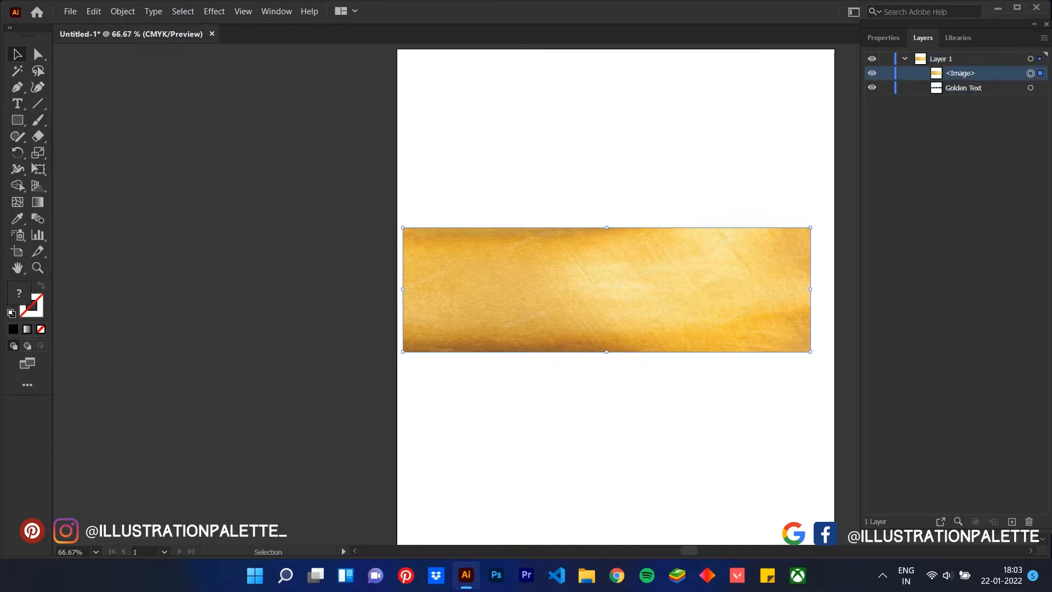
left_click(963, 88)
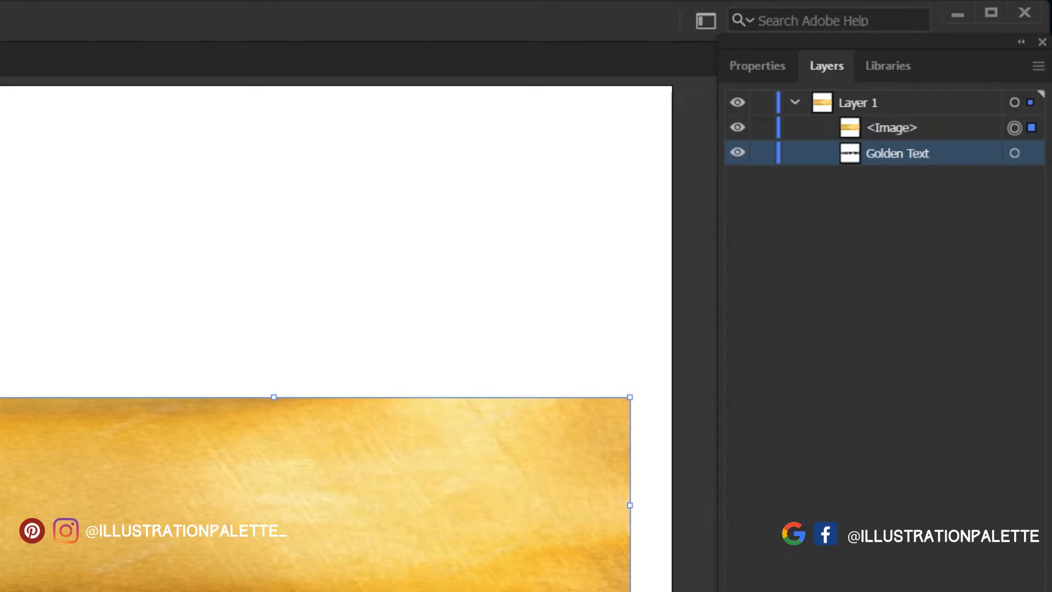
left_click_drag(896, 153, 897, 115)
left_click(307, 507)
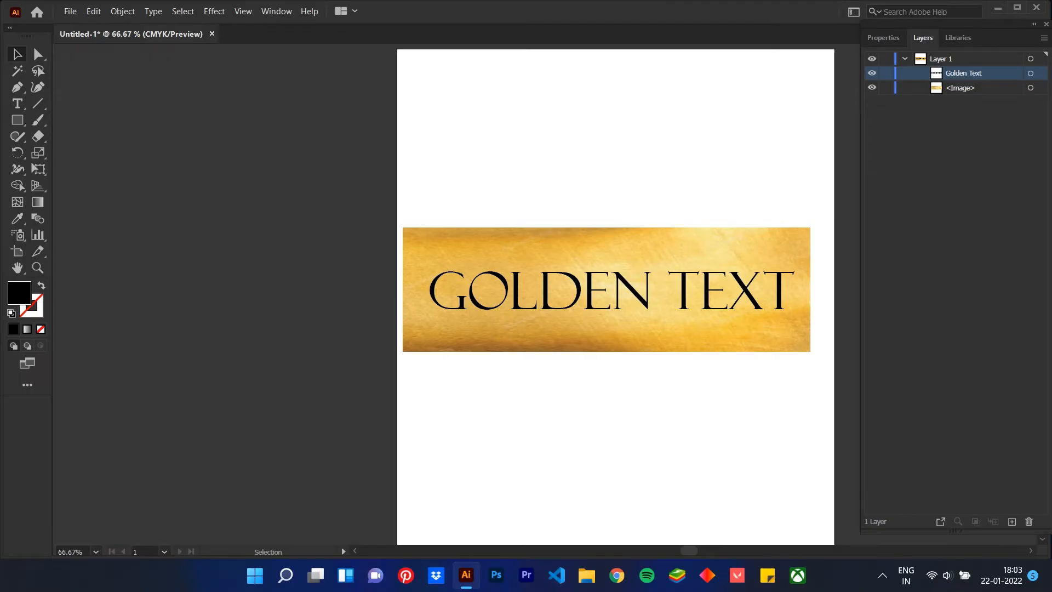
Reduce the golden image's height from its upper and lower edges to fit closely around the text
scroll(307, 507, "left", 3)
scroll(307, 507, "right", 6)
scroll(307, 507, "left", 3)
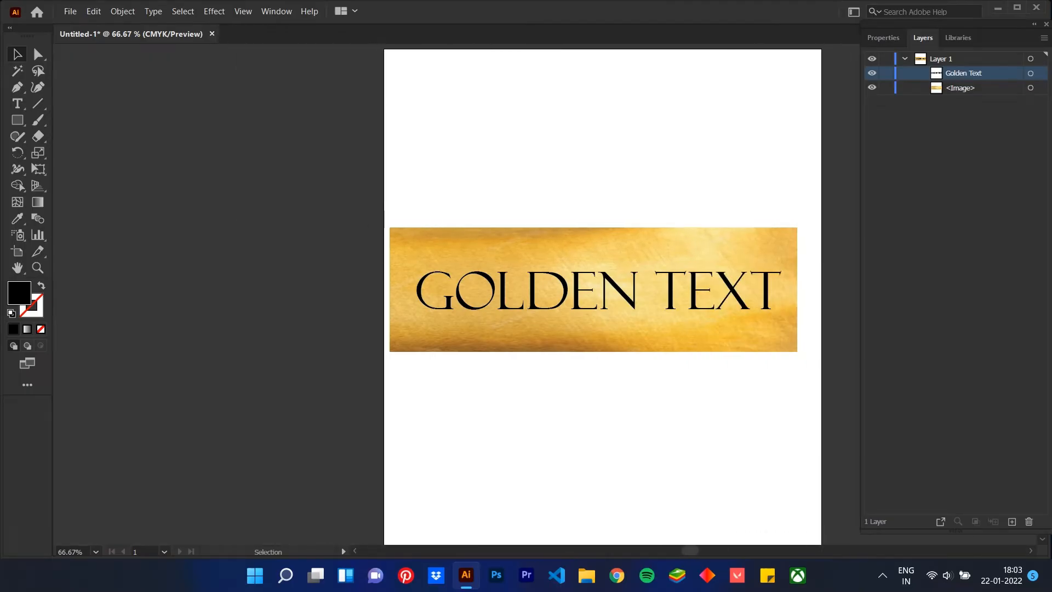
scroll(307, 507, "right", 3)
scroll(307, 507, "left", 1)
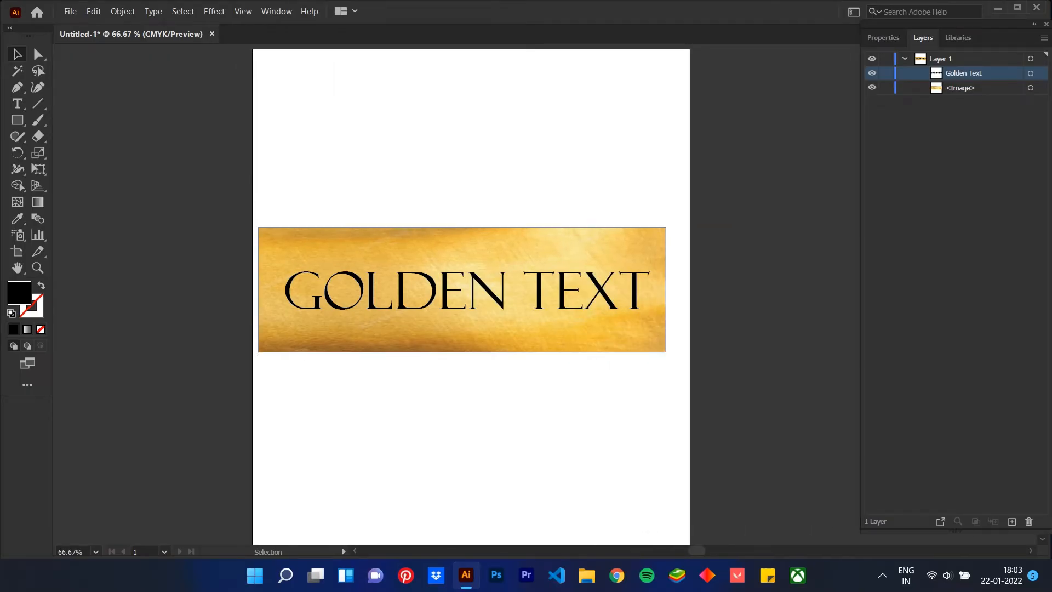
left_click(459, 227)
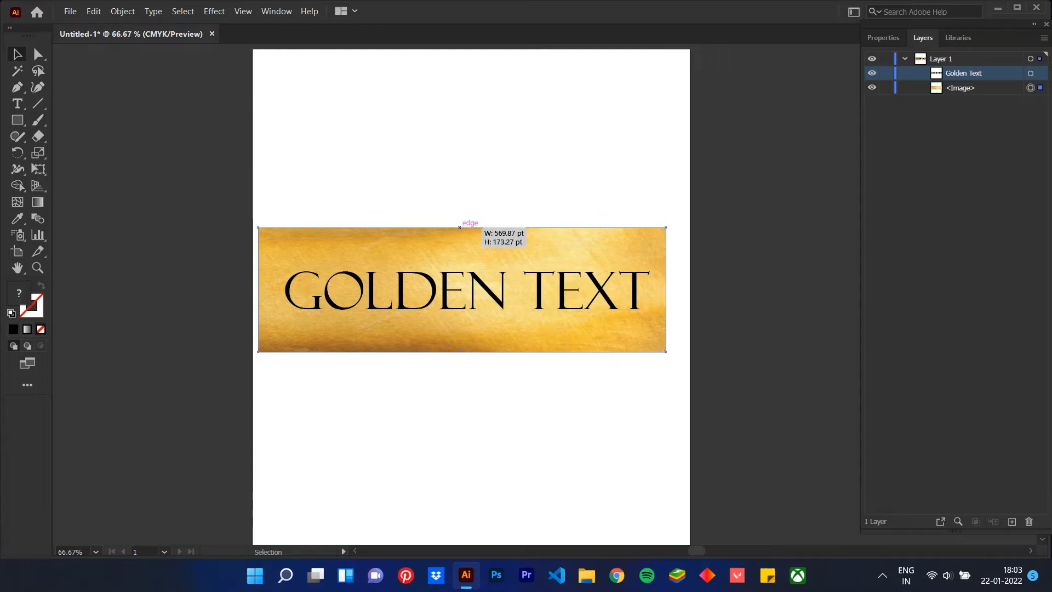
left_click_drag(460, 227, 462, 258)
left_click_drag(462, 352, 462, 325)
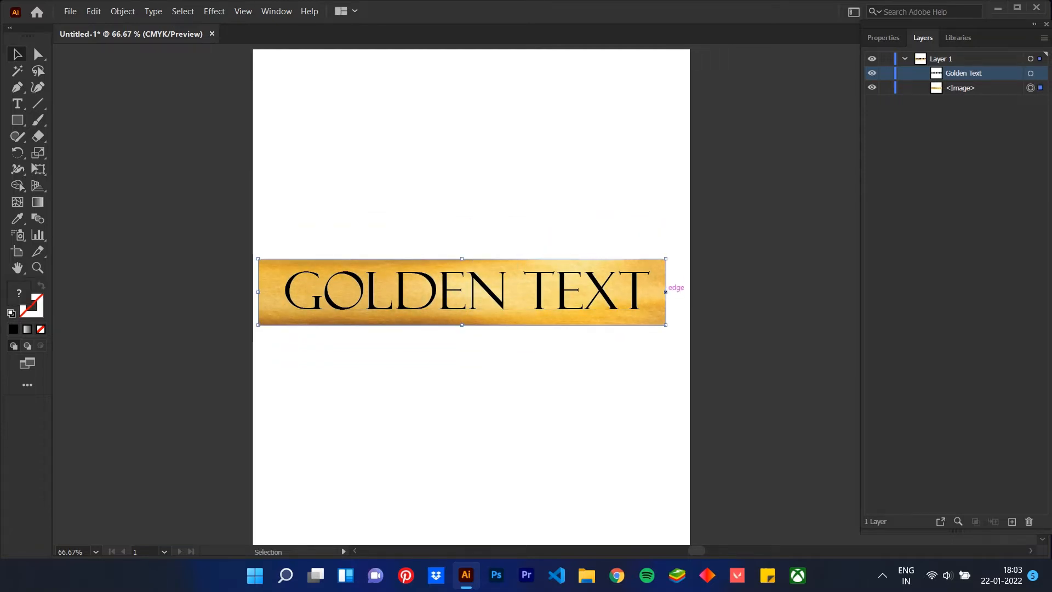
Narrow the golden image to end just past the text, and make a clipping mask from the Golden Text and the image
left_click_drag(666, 292, 655, 292)
key("ctrl+shift+a")
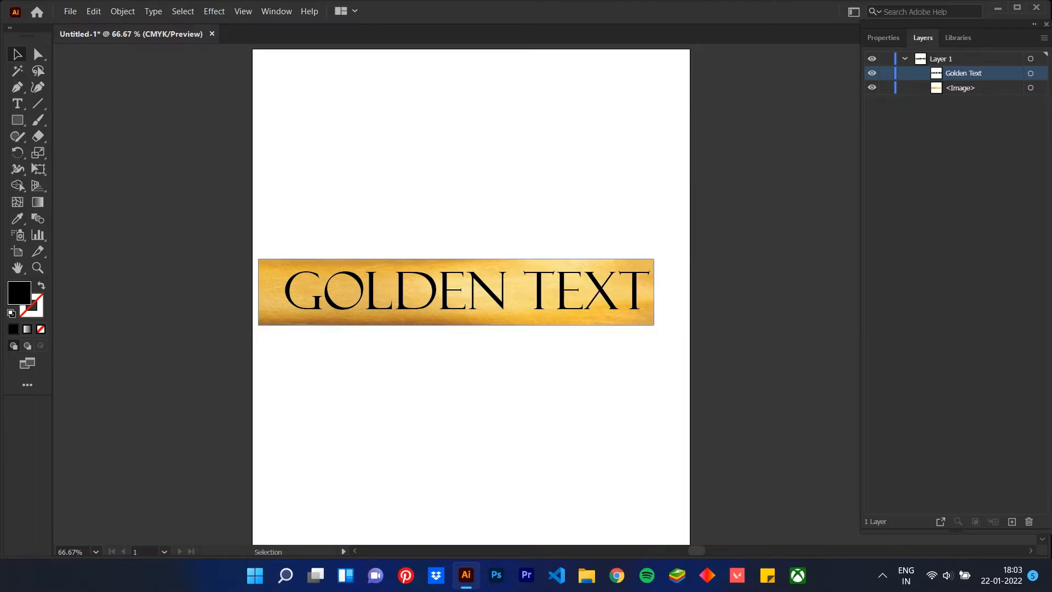
left_click_drag(291, 219, 674, 360)
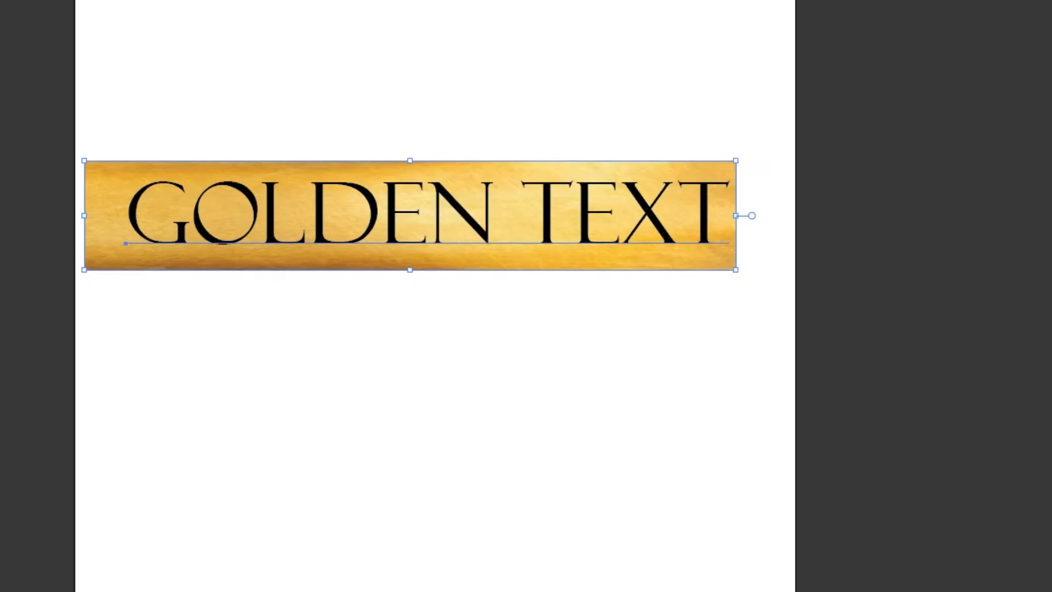
right_click(570, 213)
left_click(665, 409)
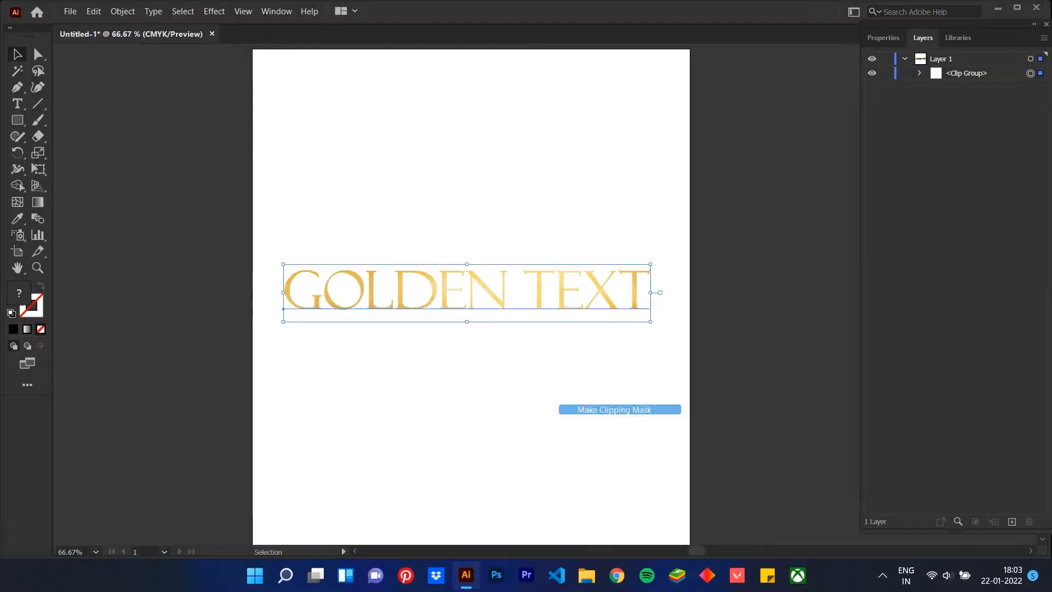
key("ctrl+shift+a")
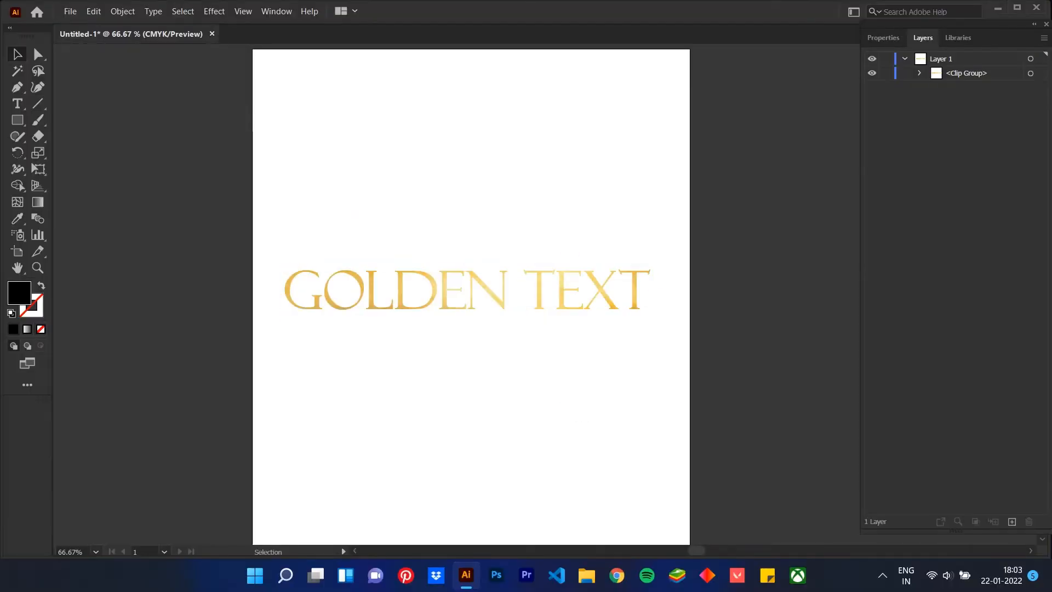
Inspect the gold-textured lettering up close at 150% zoom
key("plus")
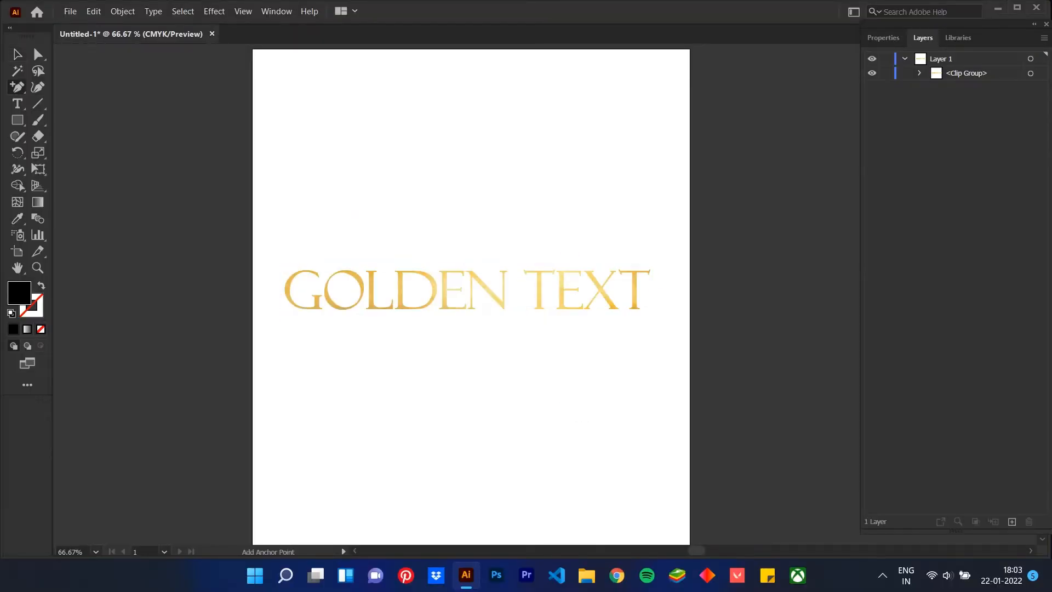
key("ctrl+plus")
key("ctrl+plus")
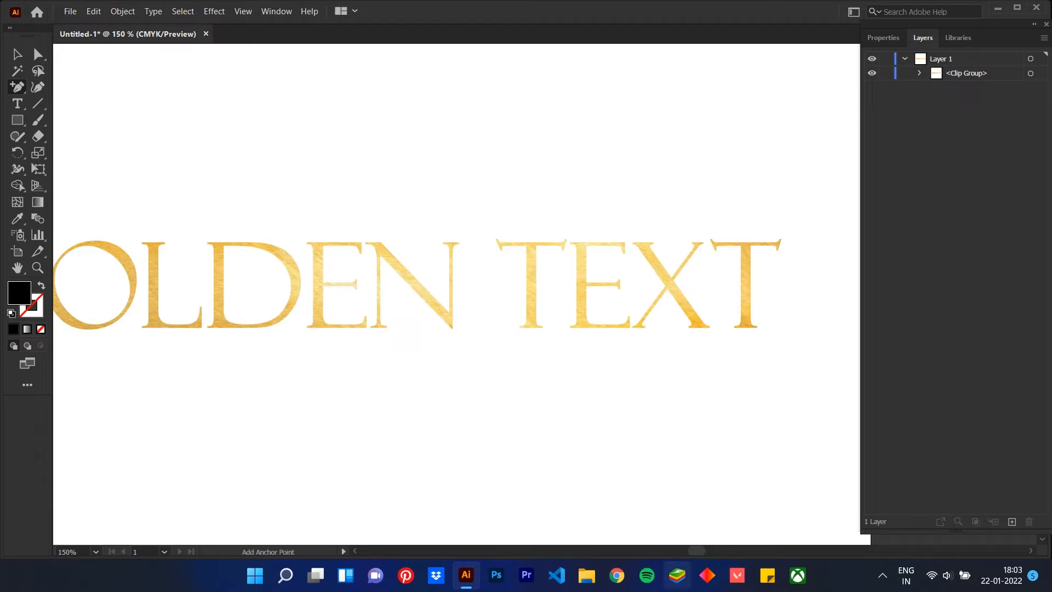
scroll(456, 285, "left", 5)
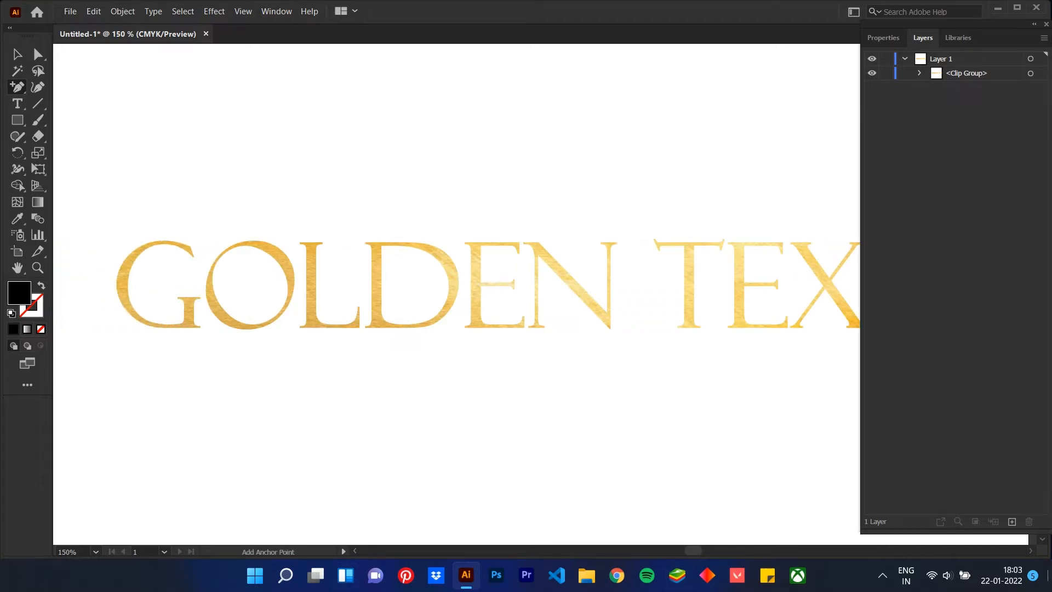
key("ctrl+minus")
key("ctrl+minus")
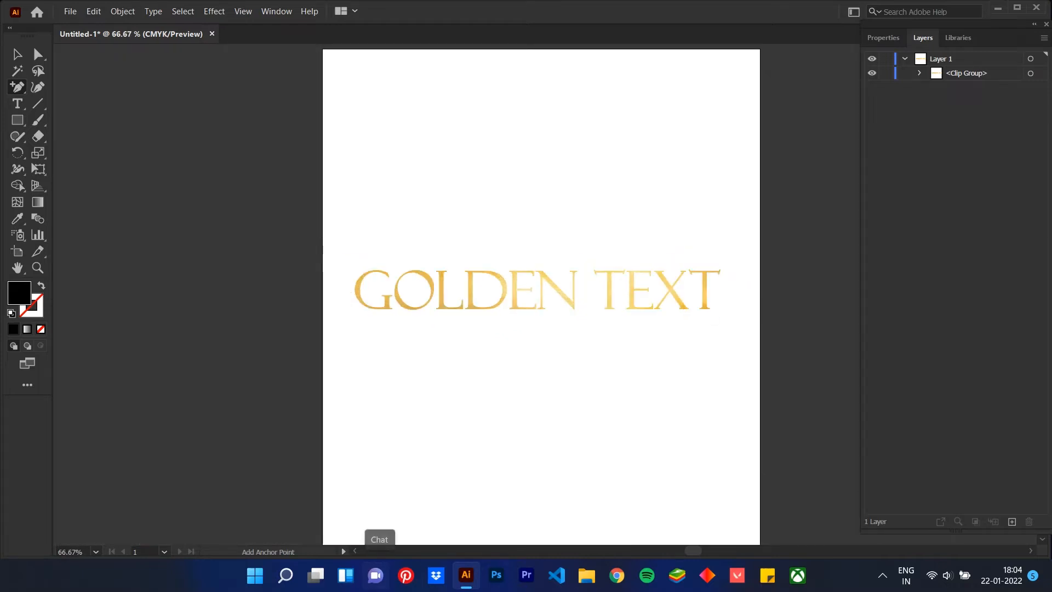
Undo the clipping mask on the golden lettering, redo it, and deselect everything
left_click(976, 521)
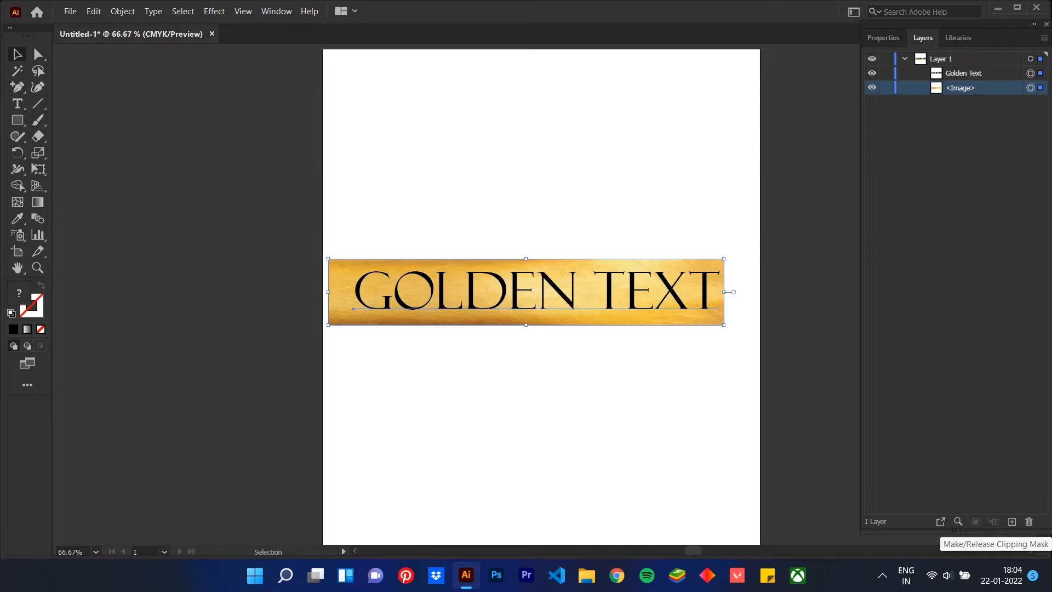
right_click(584, 291)
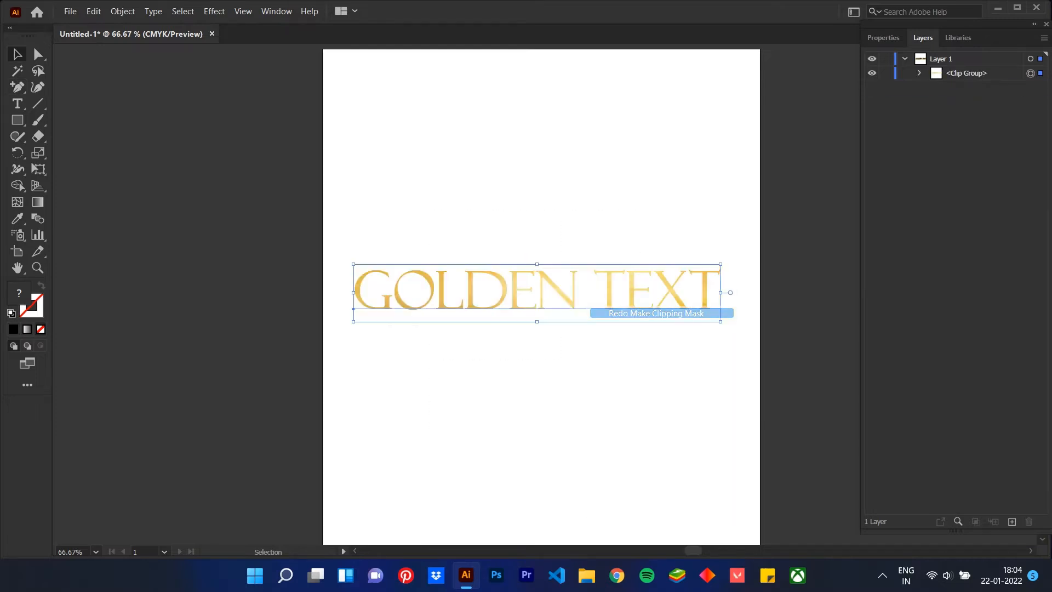
left_click(656, 313)
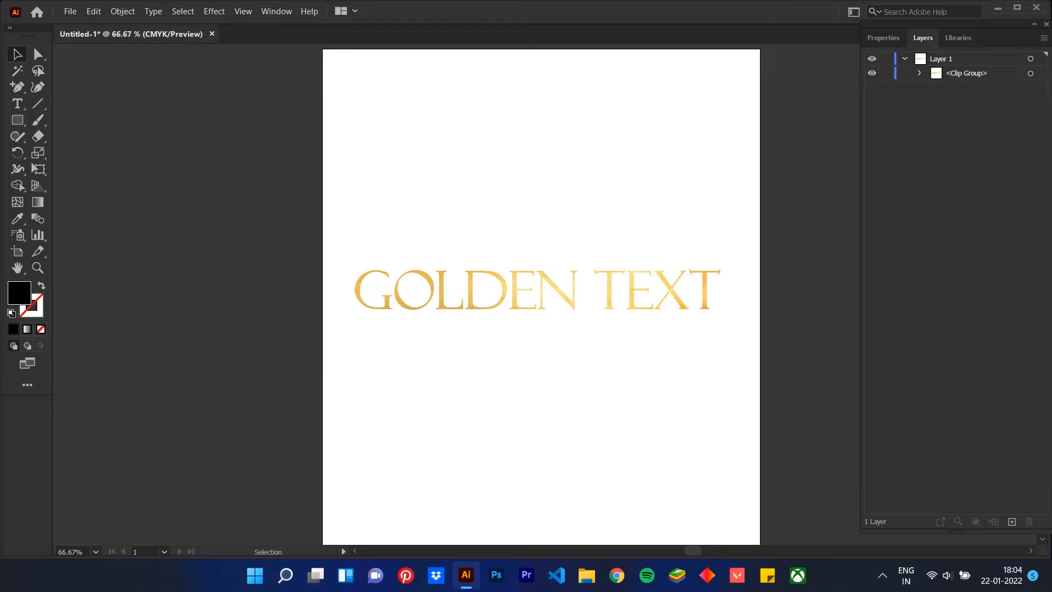
Add the text PATTERN above the golden lettering, enlarge it to nearly the same width, and center it over that lettering
left_click(18, 104)
left_click(424, 162)
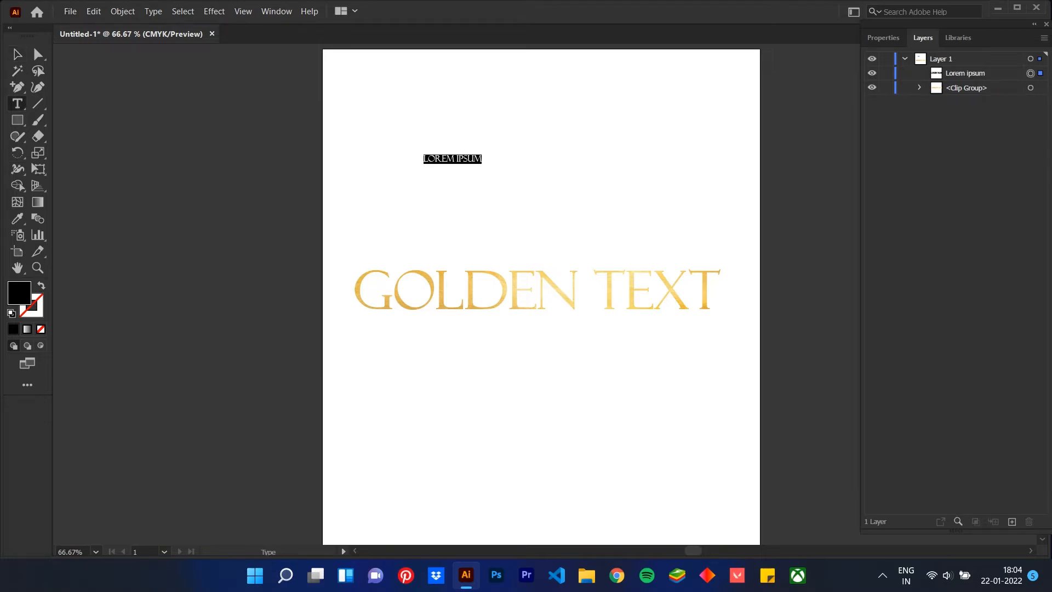
type("PATTERN")
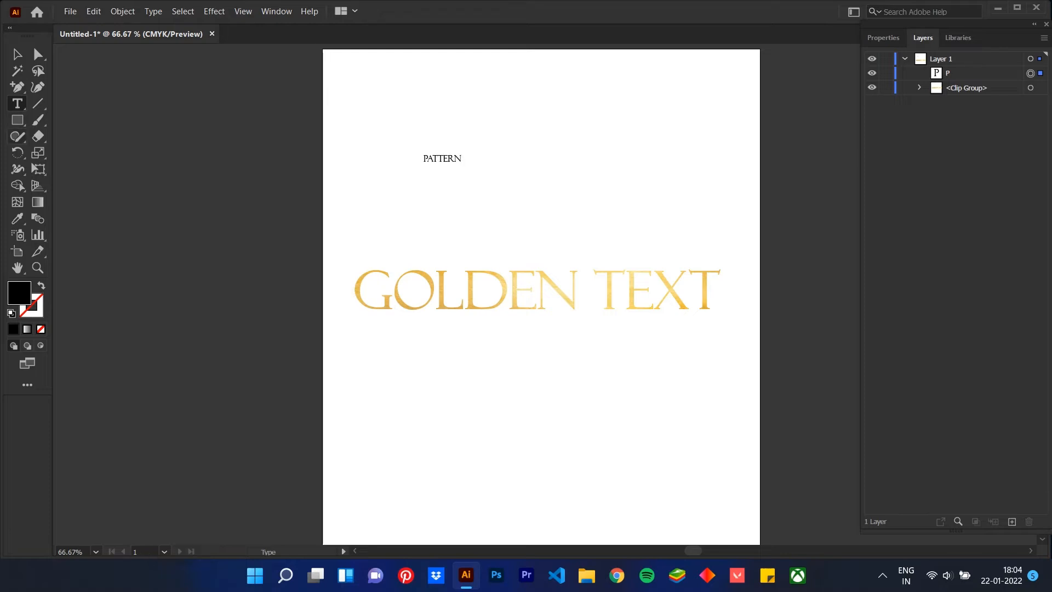
key("Escape")
left_click_drag(462, 163, 769, 241)
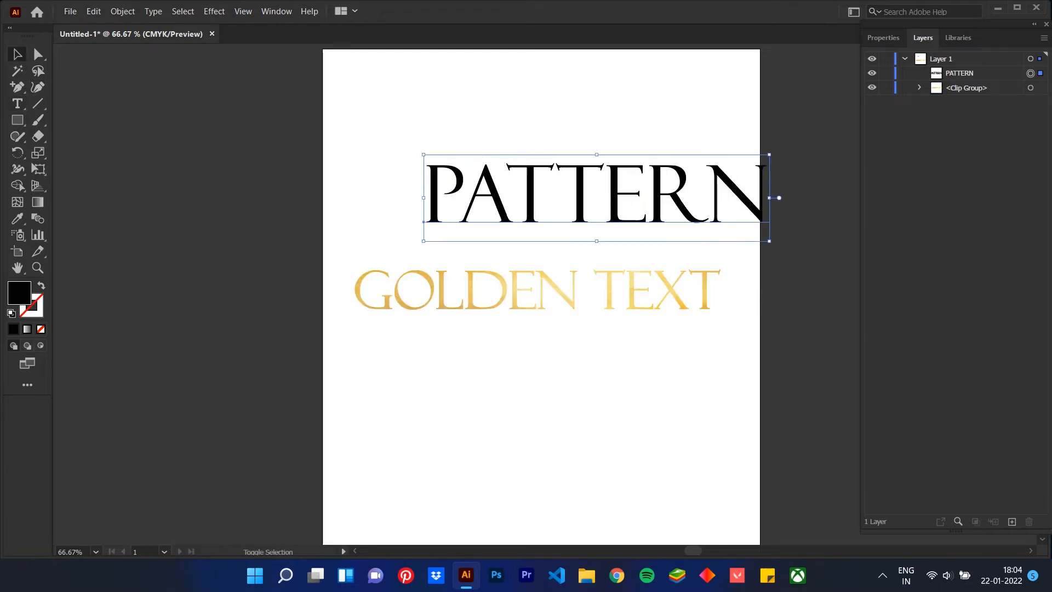
left_click_drag(602, 200, 543, 202)
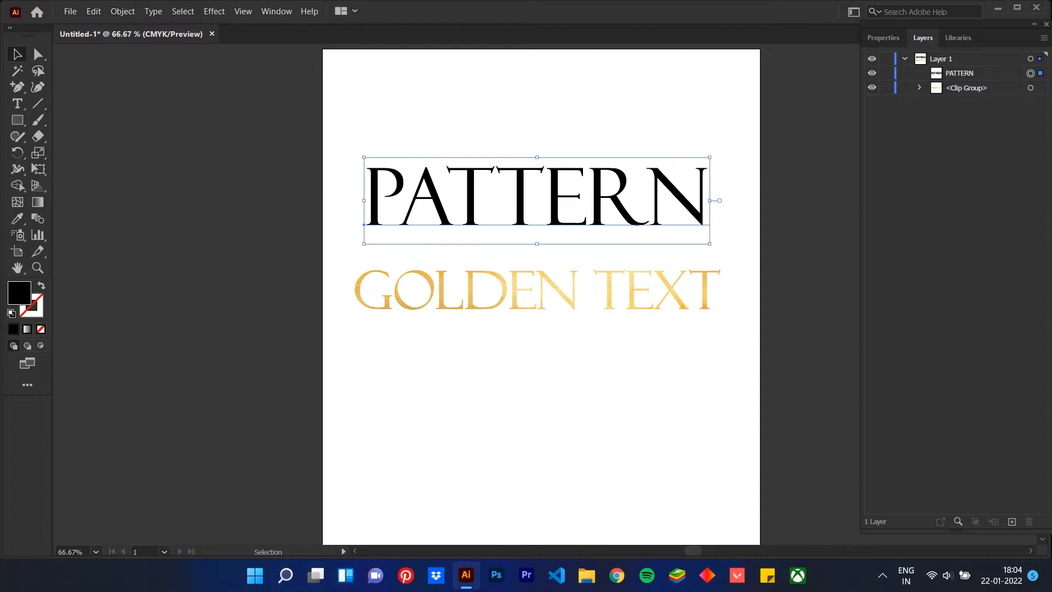
Change the font of the PATTERN text to a heavy, bold display typeface
left_click(883, 38)
left_click(1011, 305)
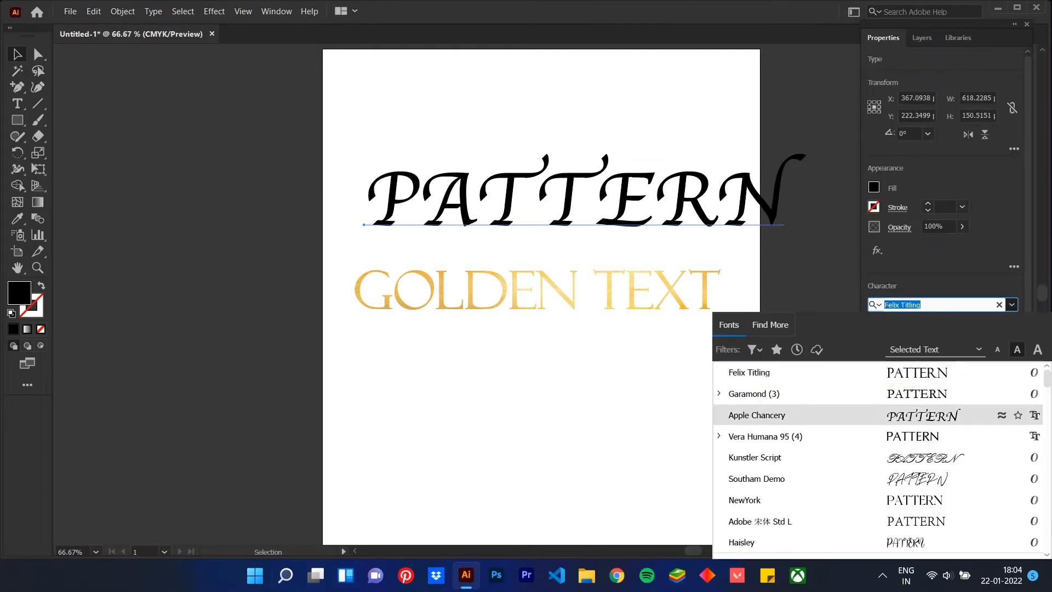
scroll(934, 437, "down", 4)
scroll(931, 474, "down", 4)
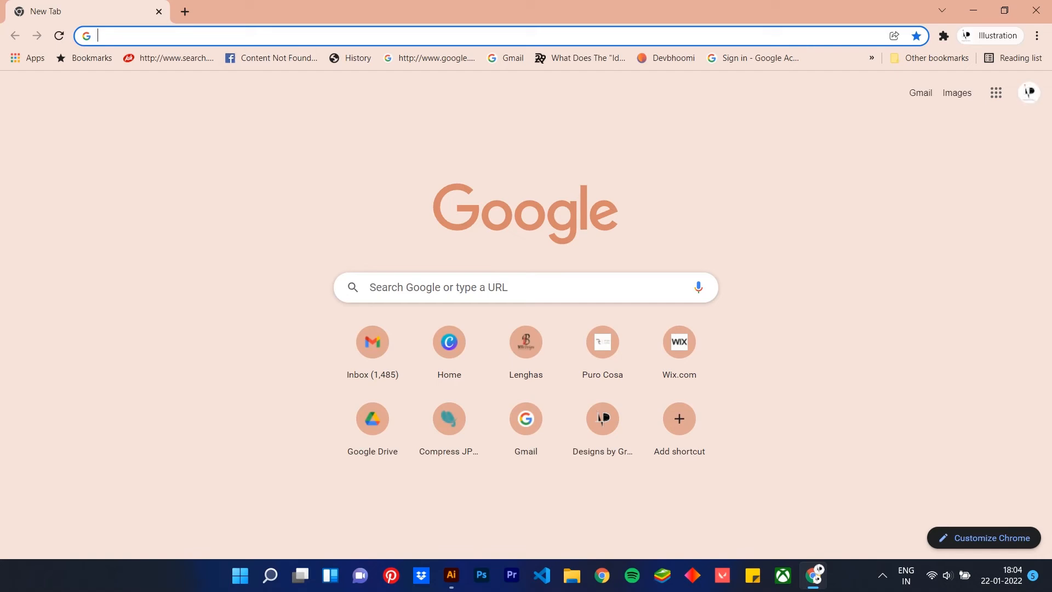
Search Google in Chrome for "free patterns" and show the image results
type("free ")
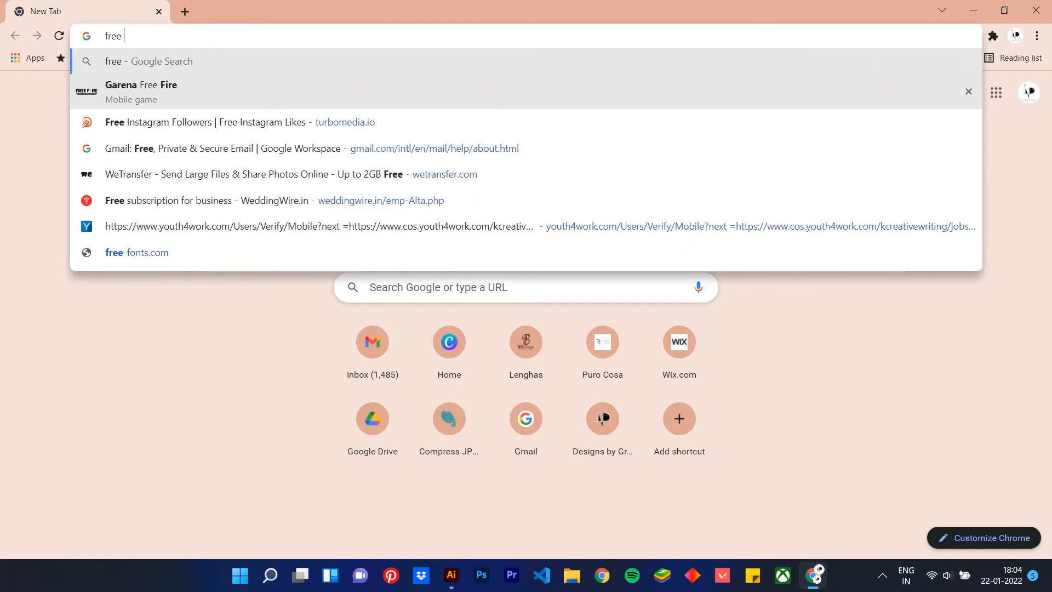
type("patee")
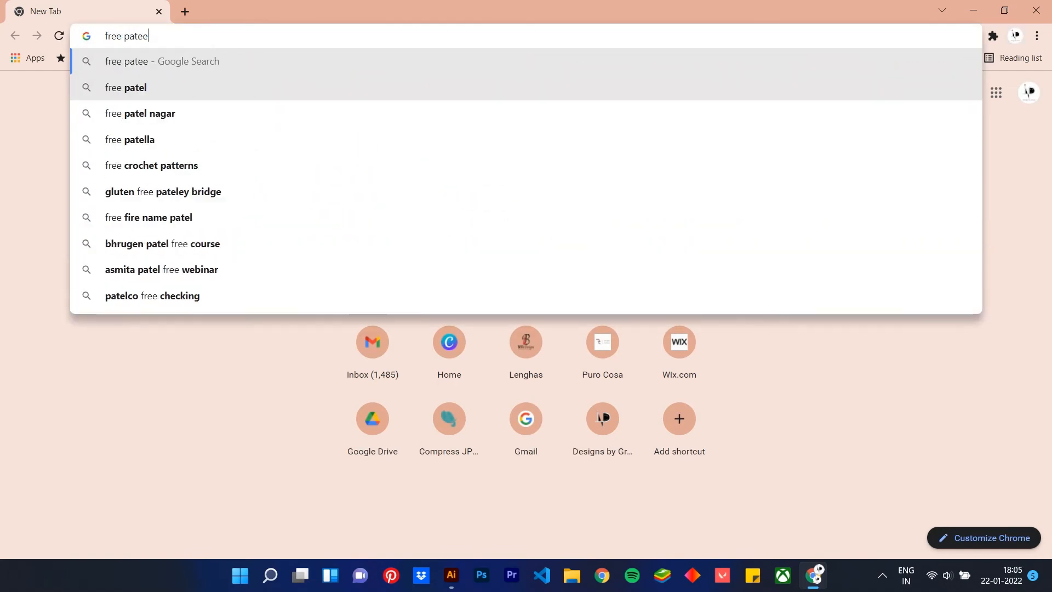
key("BackSpace")
key("BackSpace")
type("t")
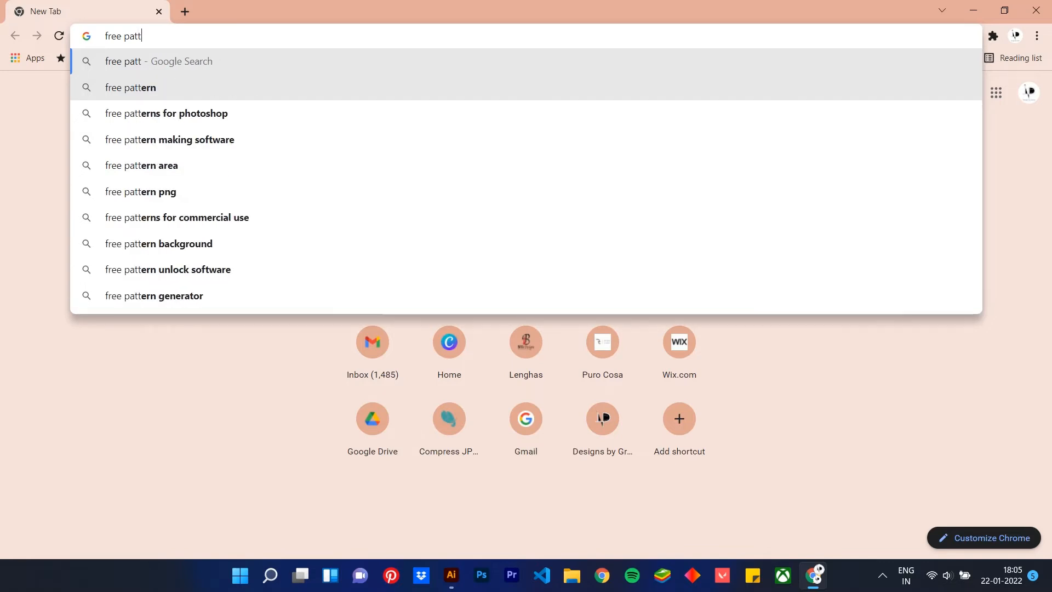
type("ern")
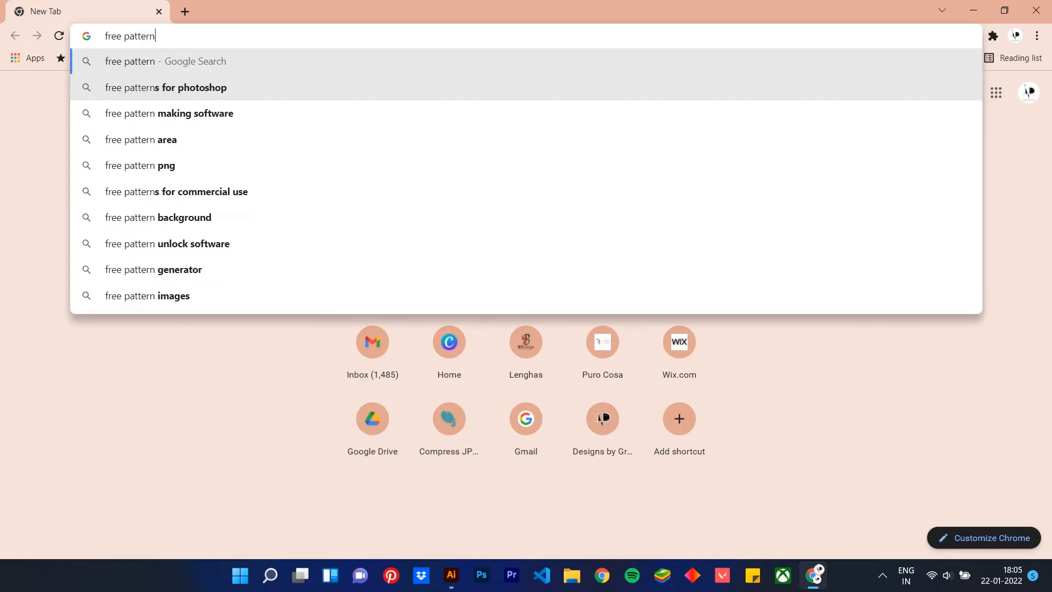
type("s")
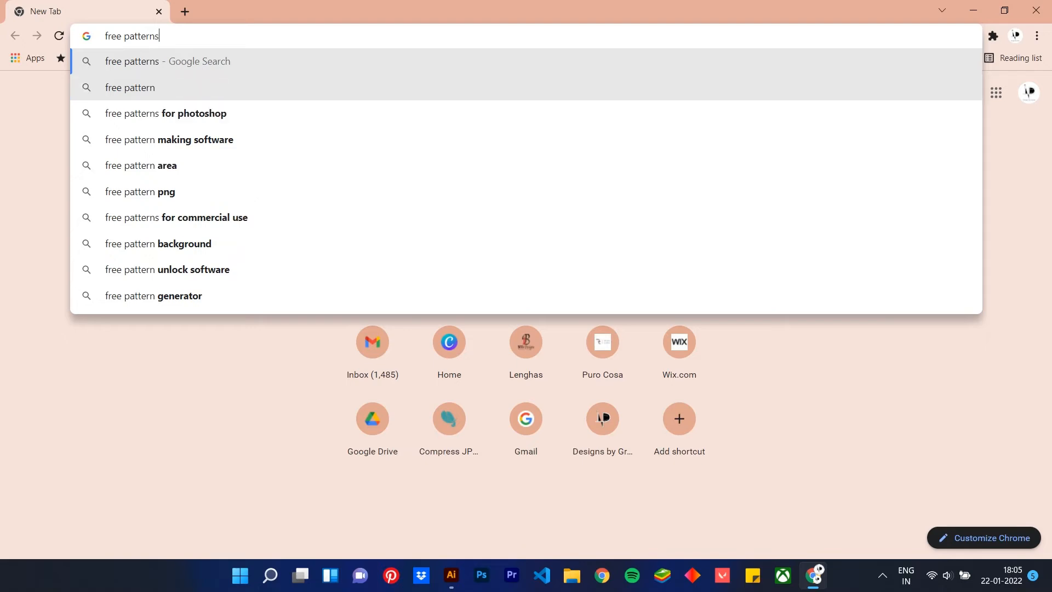
key("Return")
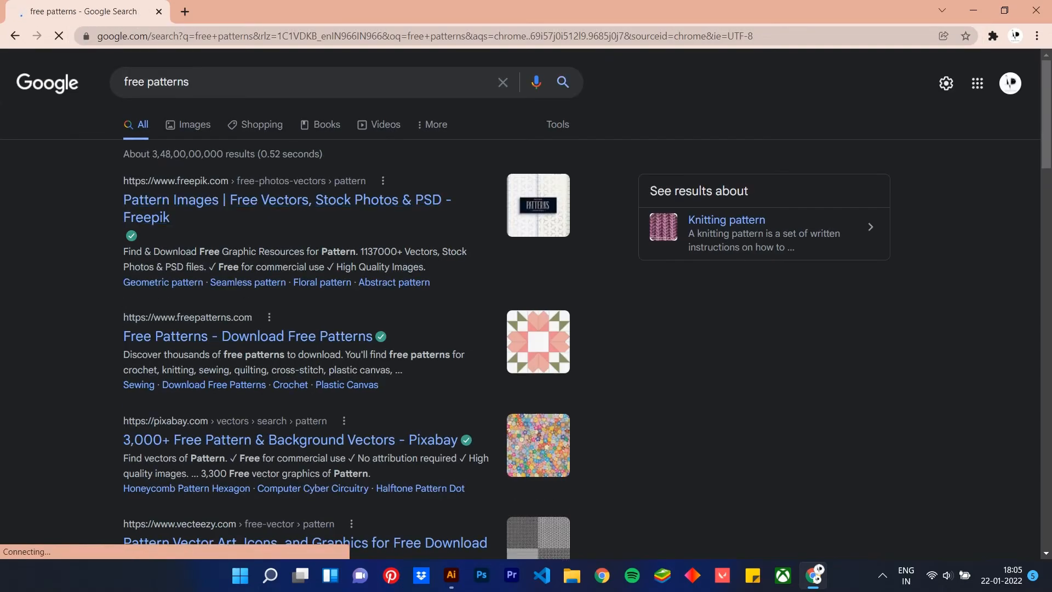
left_click(183, 122)
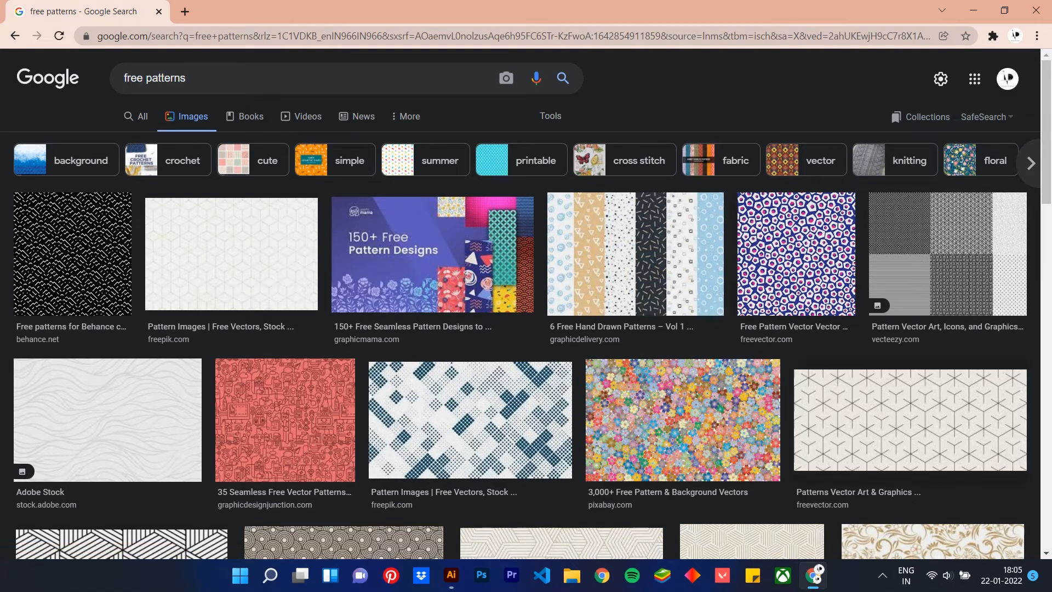
Preview the red Graphic Design Junction icon pattern and save it to Downloads as the JPEG free-pattern-design-1
scroll(521, 340, "down", 1)
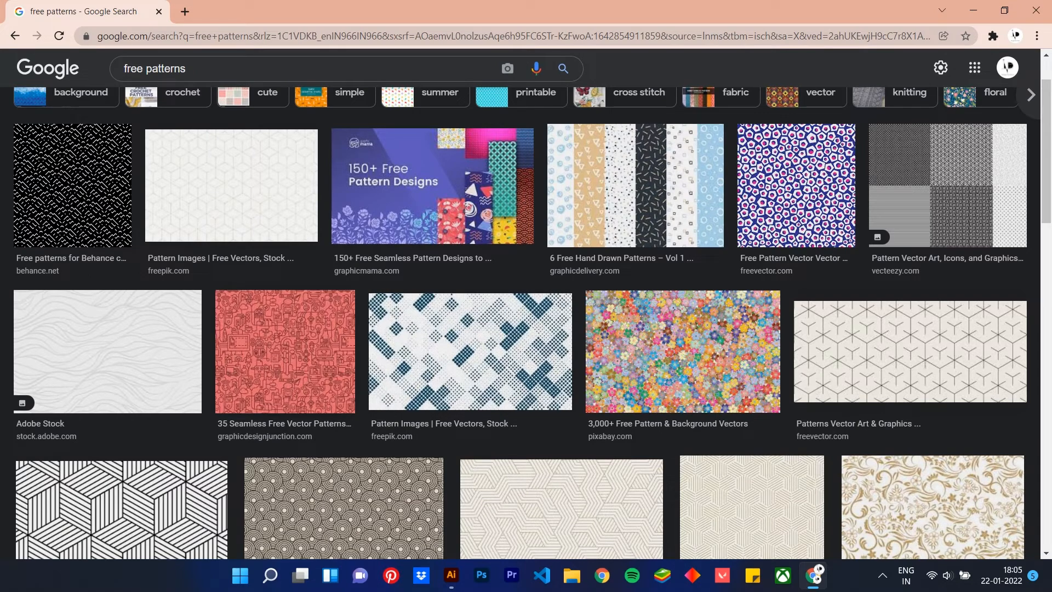
left_click(285, 351)
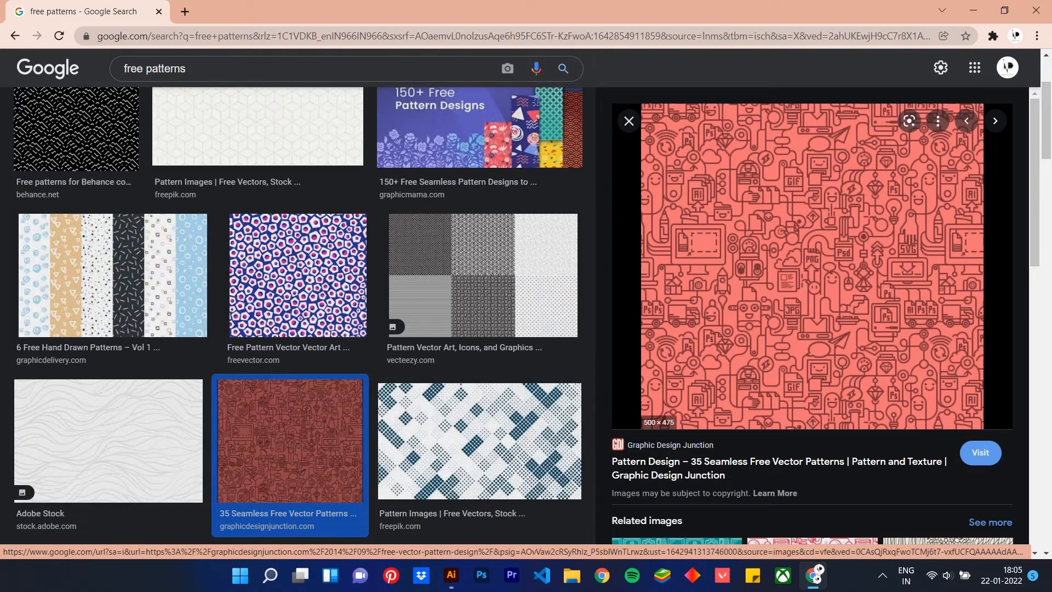
right_click(726, 295)
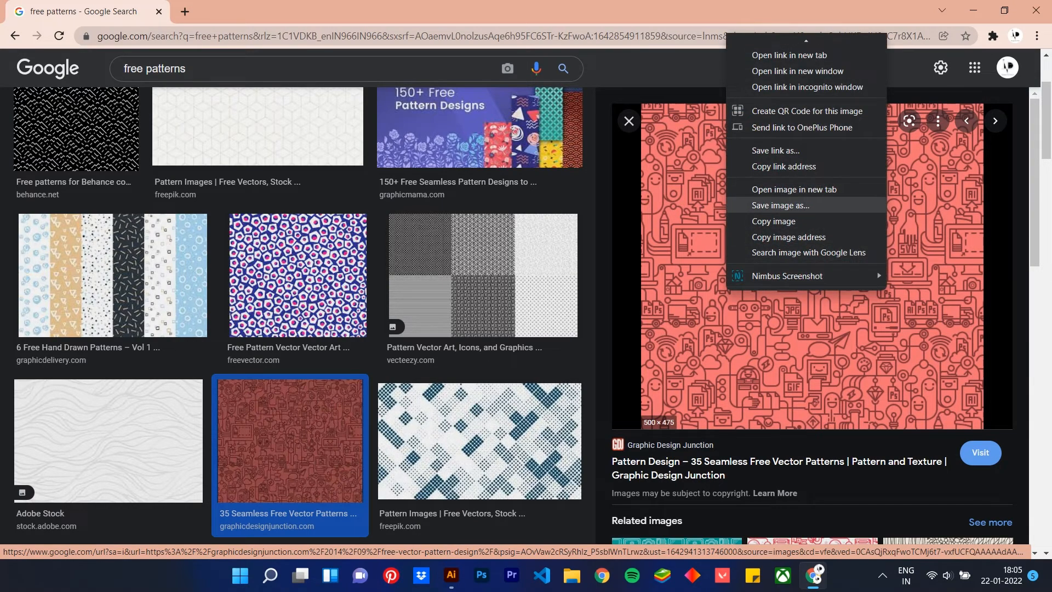
left_click(778, 204)
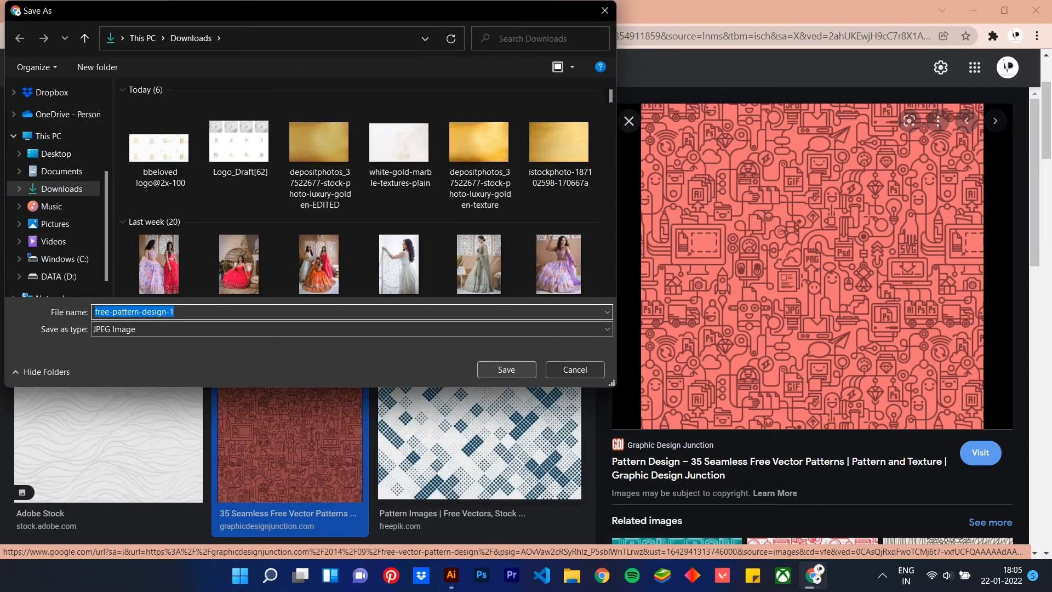
left_click(506, 370)
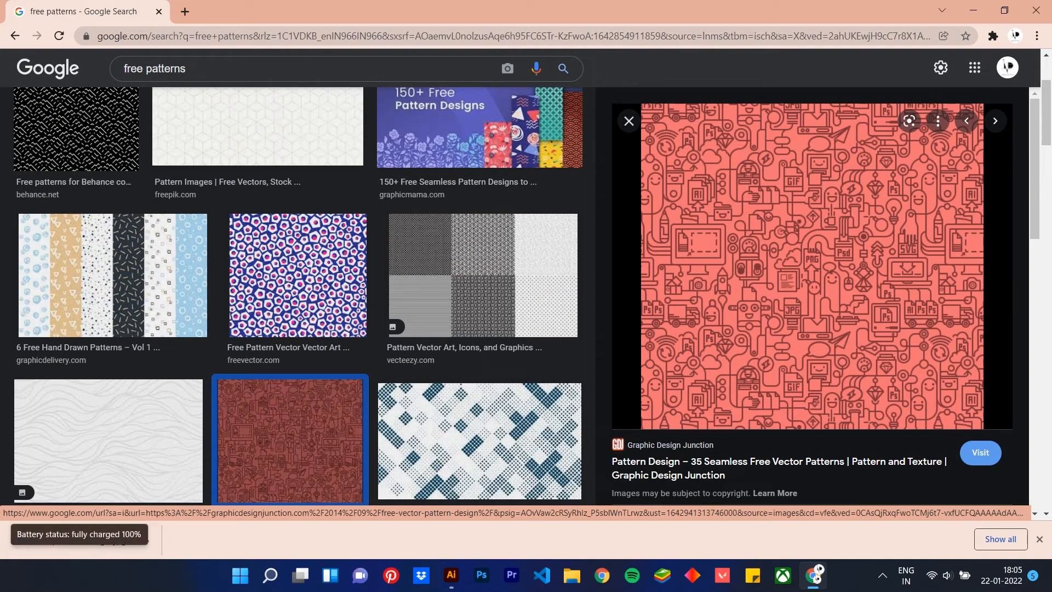
Return to Illustrator and place the free-pattern-design-1 image from Downloads near the artboard's upper-left corner
left_click(974, 9)
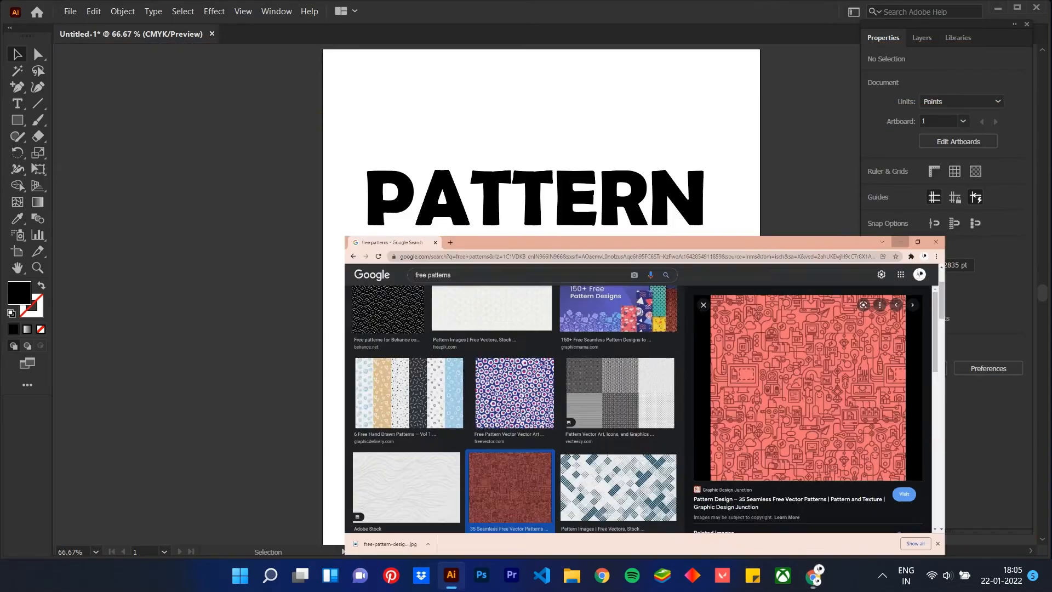
left_click(71, 11)
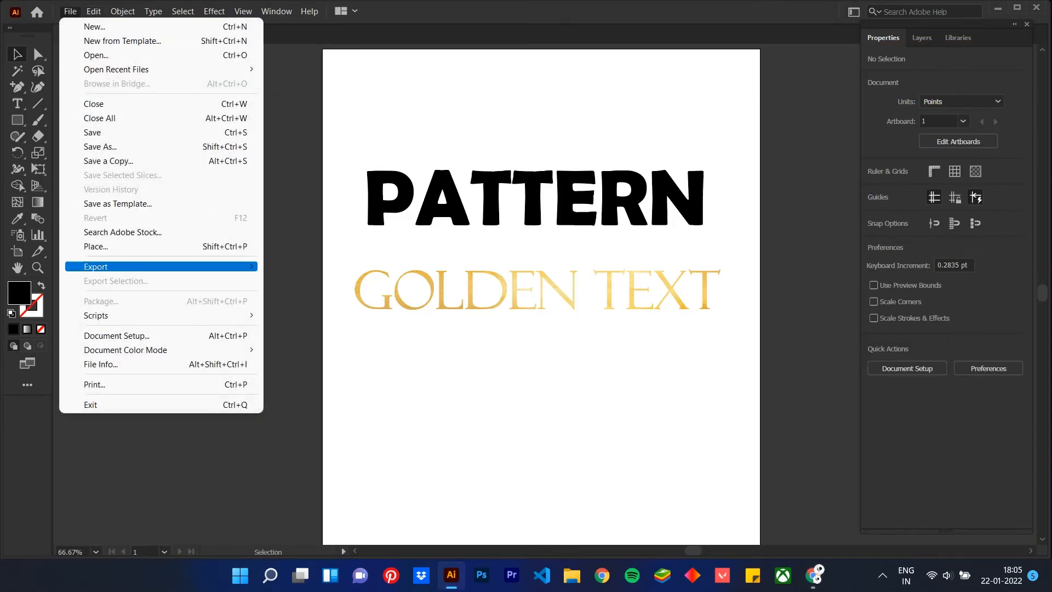
left_click(96, 247)
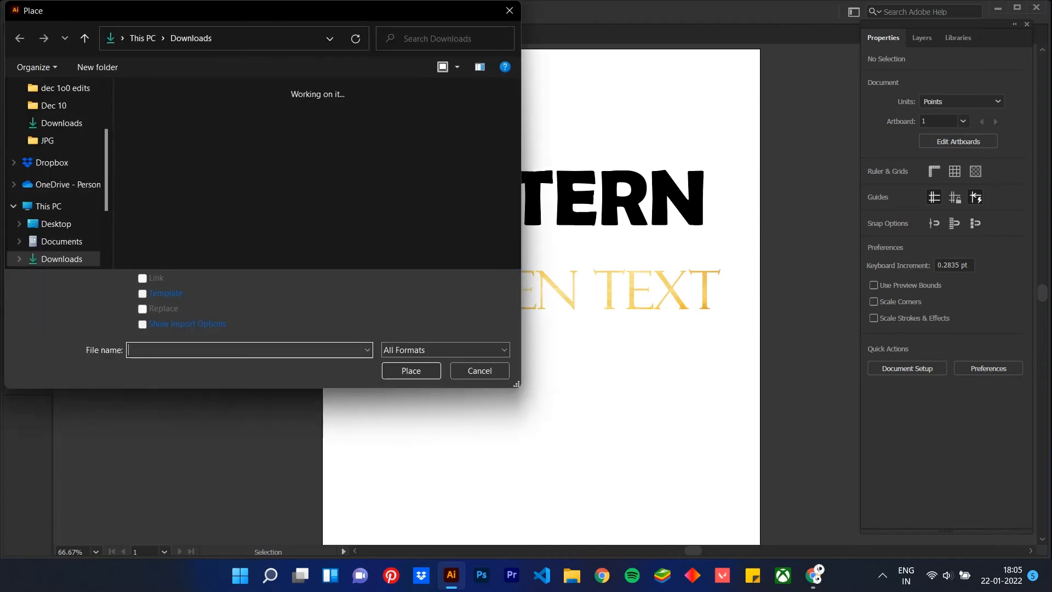
double_click(160, 143)
left_click(329, 87)
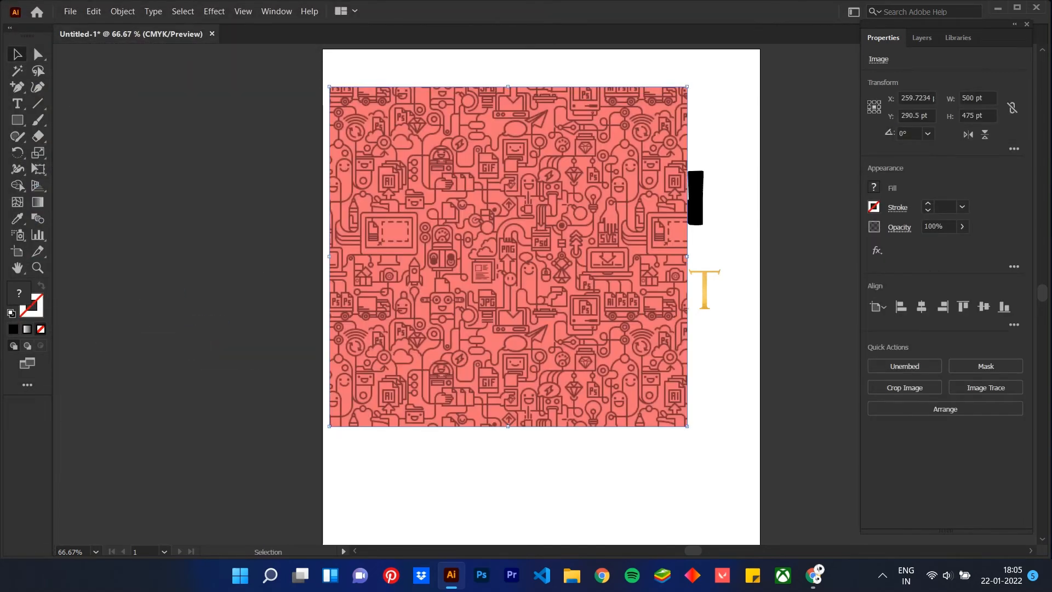
Enlarge the pattern image to about 560 by 532 pt over the lettering, and move it below PATTERN in Layer 1's stacking order
left_click_drag(688, 255, 730, 276)
left_click_drag(637, 224, 637, 213)
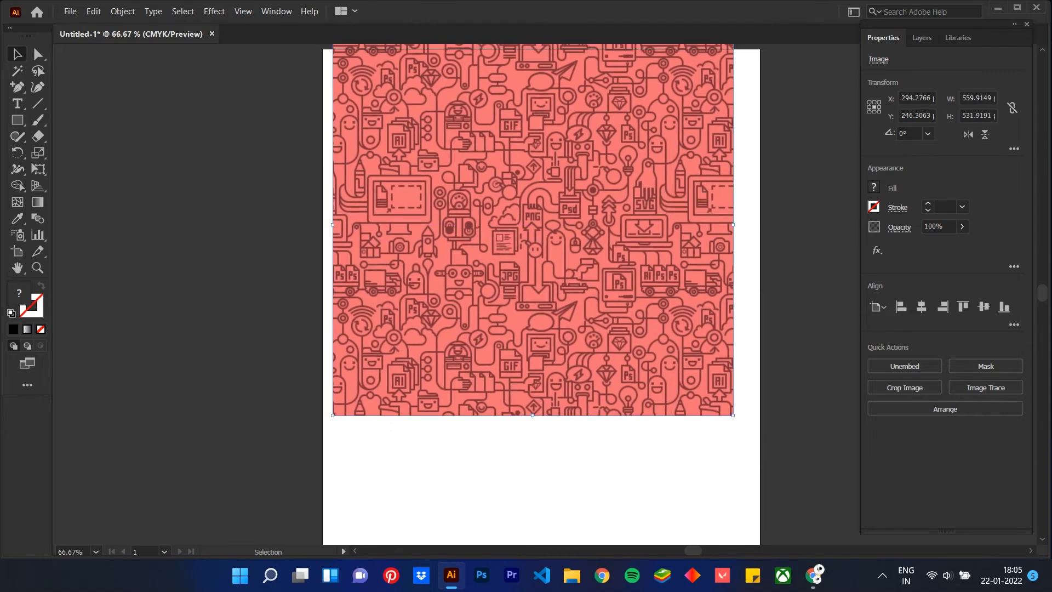
key("F7")
left_click_drag(960, 73, 960, 94)
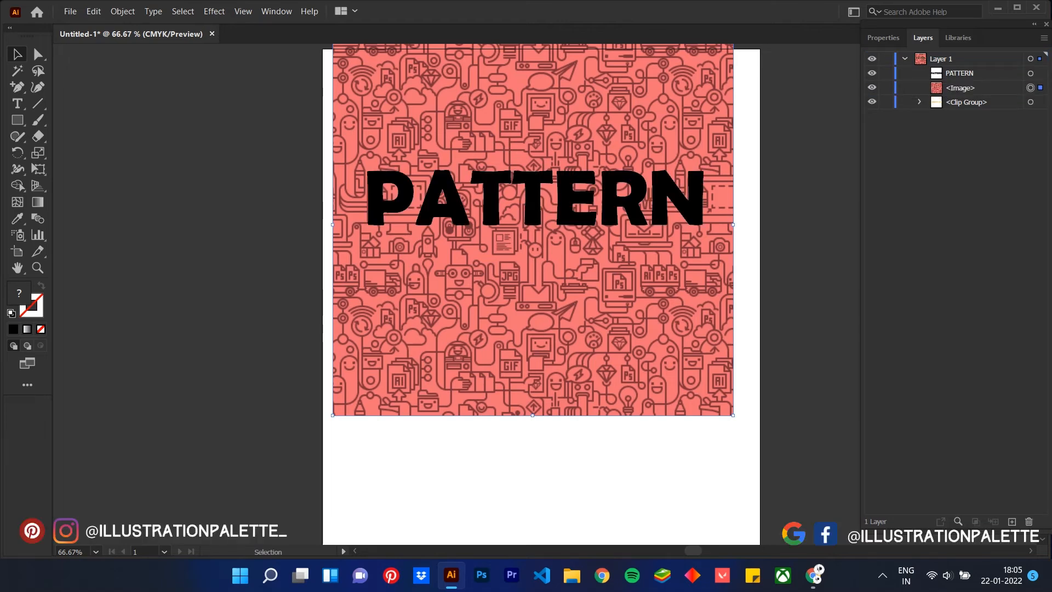
Make a clipping mask from the PATTERN text and the red pattern image, and move the clipped word just below GOLDEN TEXT
left_click(532, 198, "shift")
right_click(628, 210)
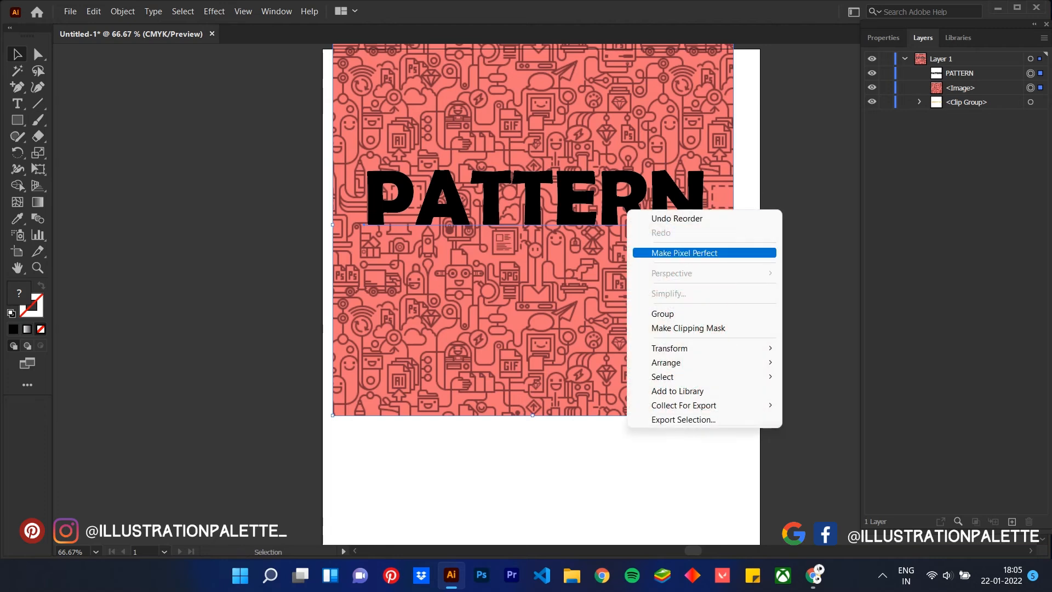
left_click(690, 328)
left_click(690, 351)
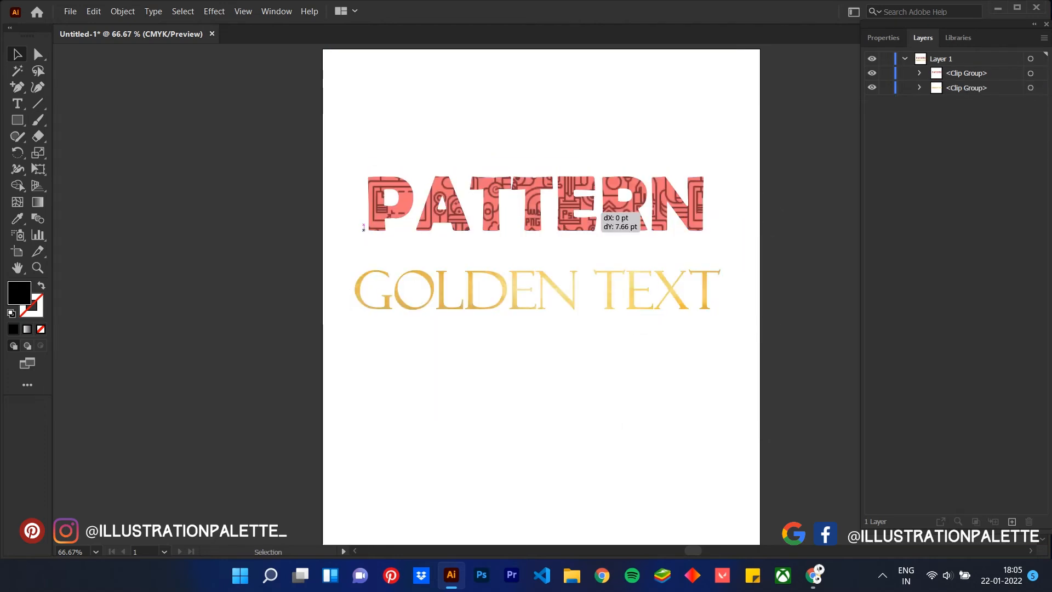
left_click_drag(623, 211, 599, 379)
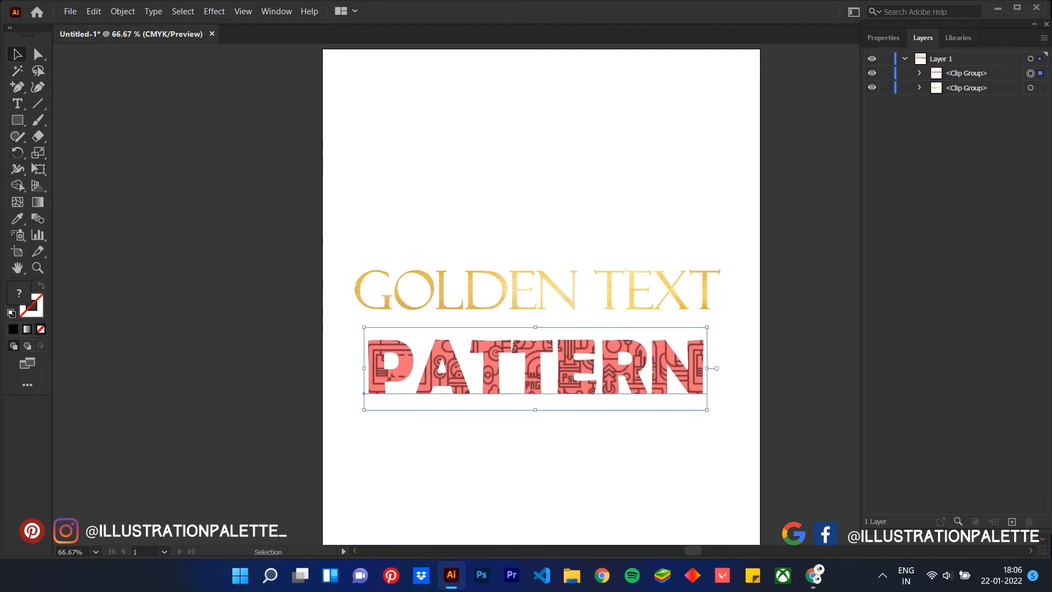
left_click(630, 444)
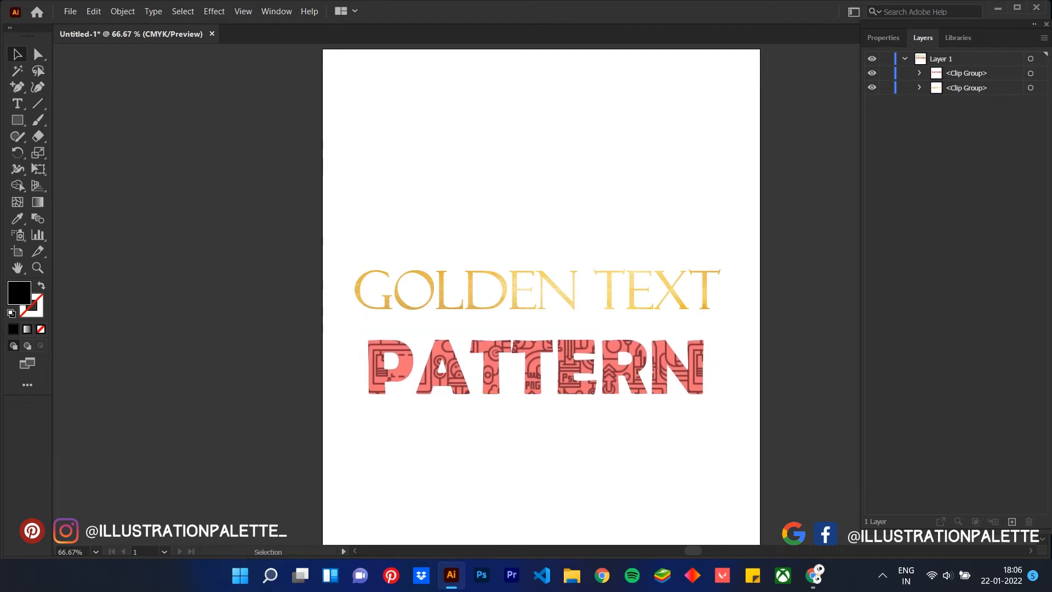
Expand both clip groups in Layer 1, and nudge only the pattern image upward inside the PATTERN lettering
left_click(920, 88)
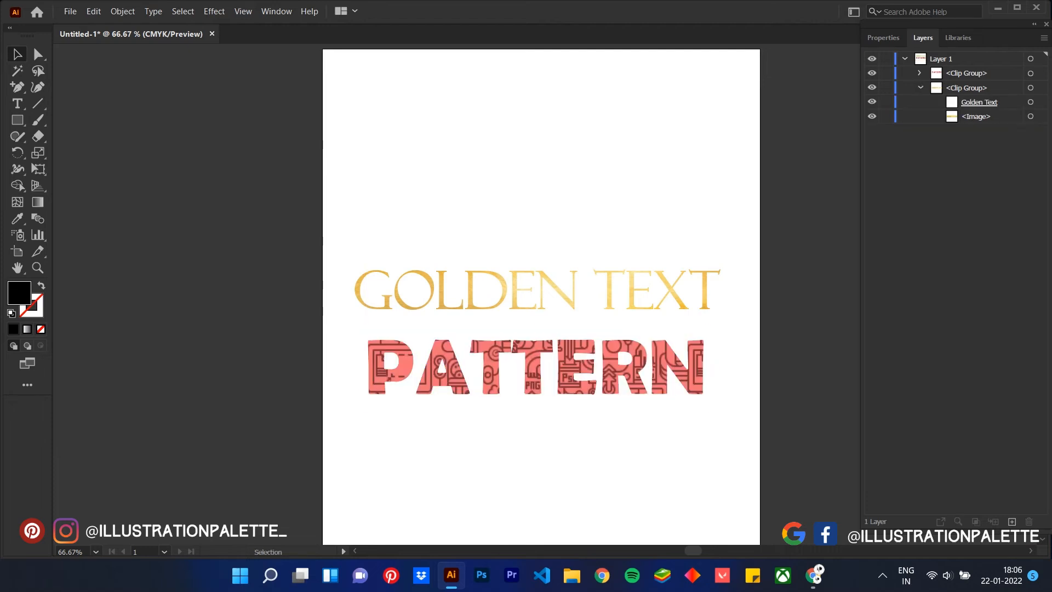
left_click(1031, 116)
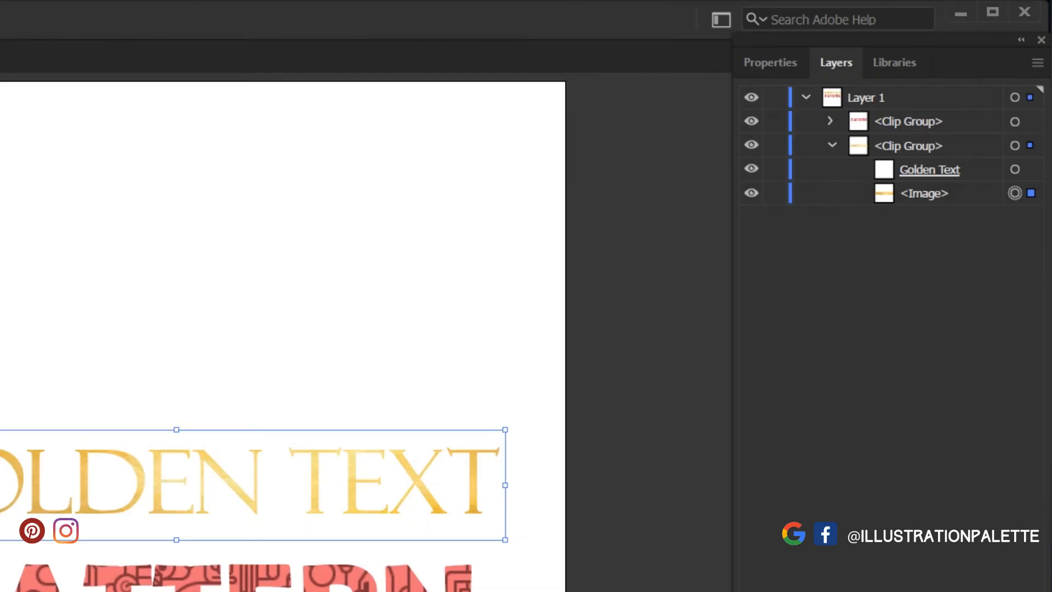
left_click(831, 121)
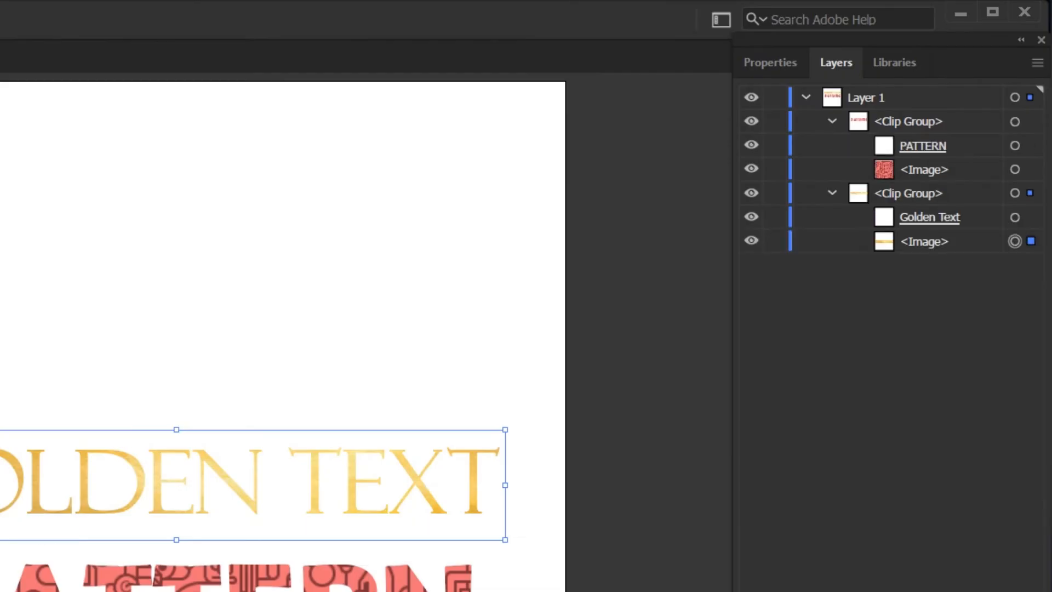
left_click(1015, 170)
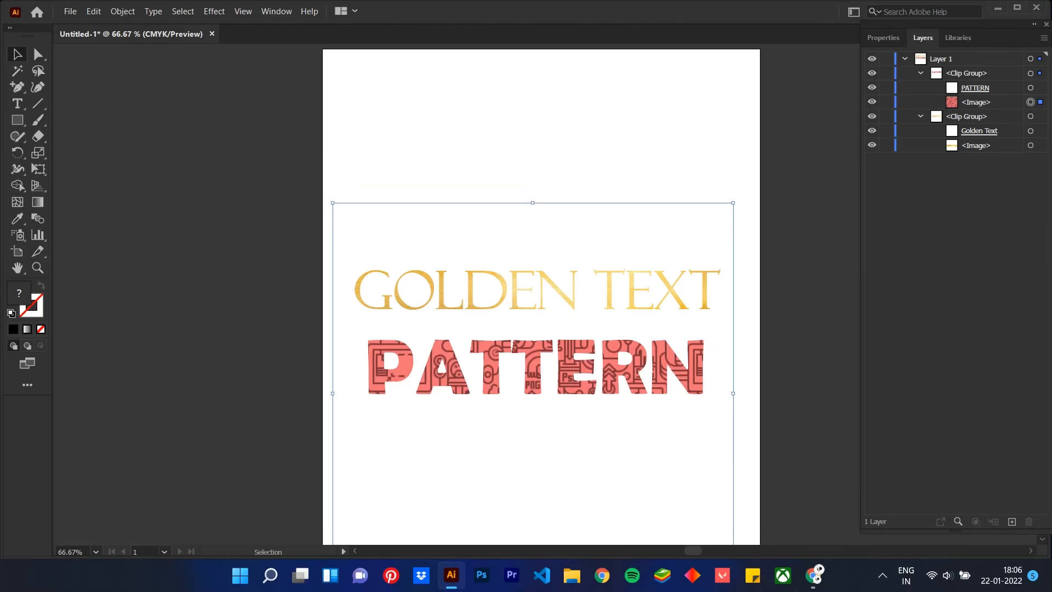
key("Up")
key("Up")
key("Up")
key("Up")
key("Up")
key("Up")
key("Up")
key("Up")
key("Up")
key("Up")
key("Up")
key("Up")
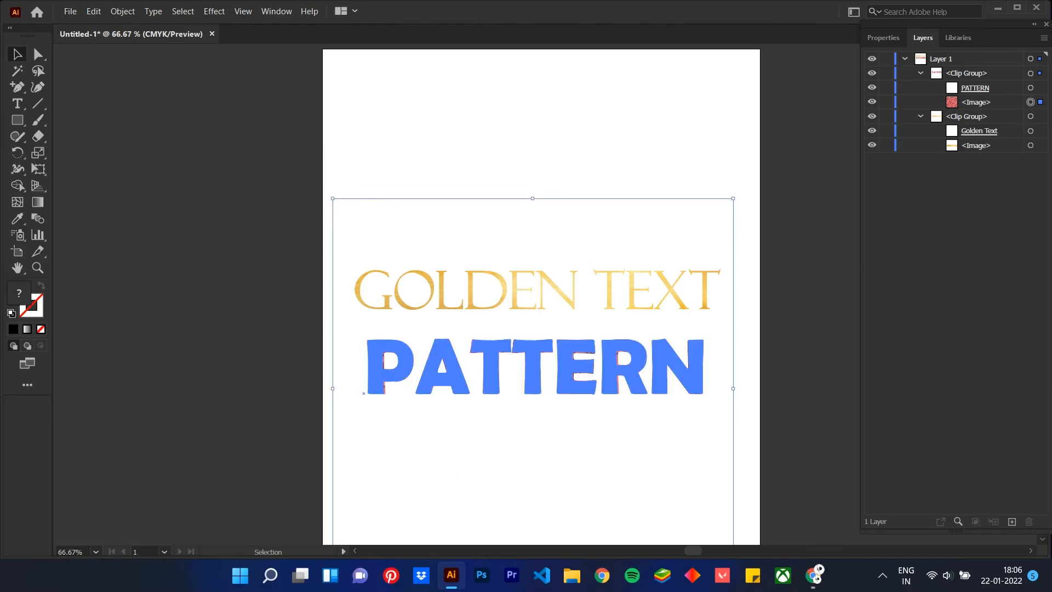
key("Up")
key("Up")
key("Up")
key("Up")
key("Up")
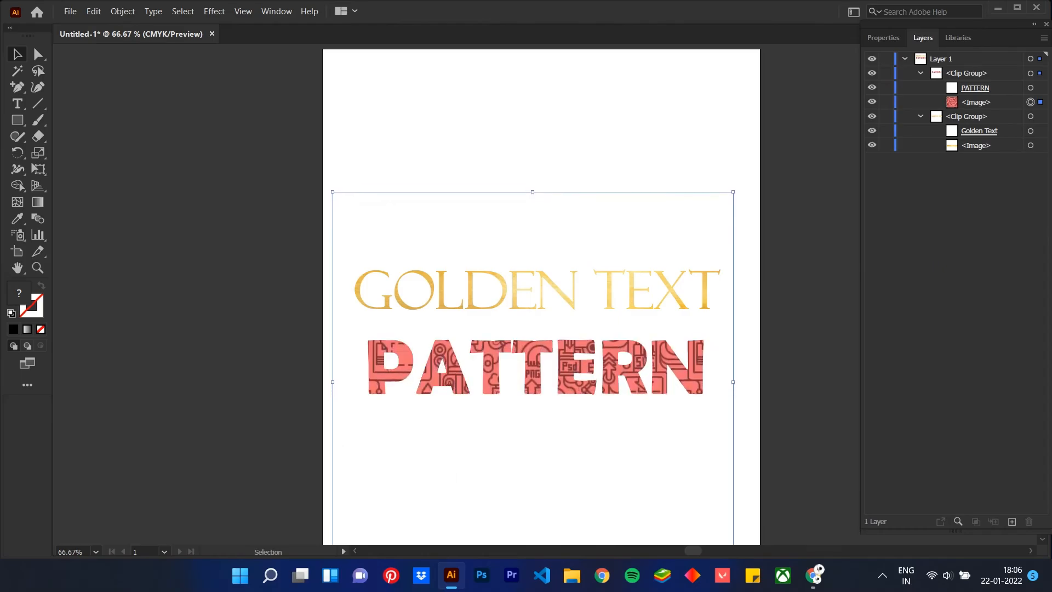
Squeeze the clipped pattern image from all four sides so it closely frames the PATTERN lettering, and deselect it
left_click_drag(532, 191, 572, 322)
scroll(573, 323, "down", 3)
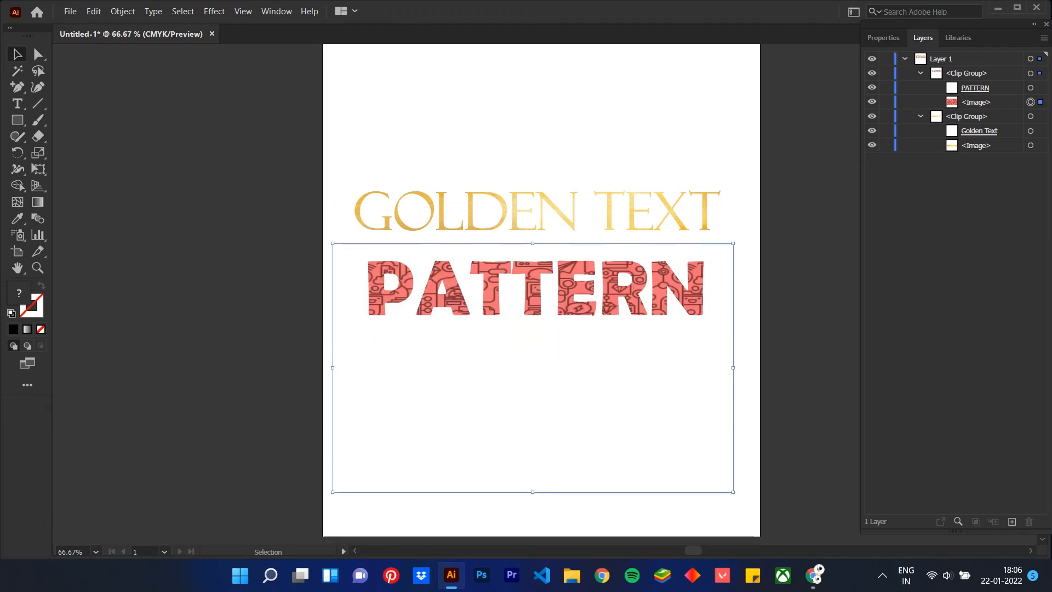
left_click_drag(533, 492, 565, 328)
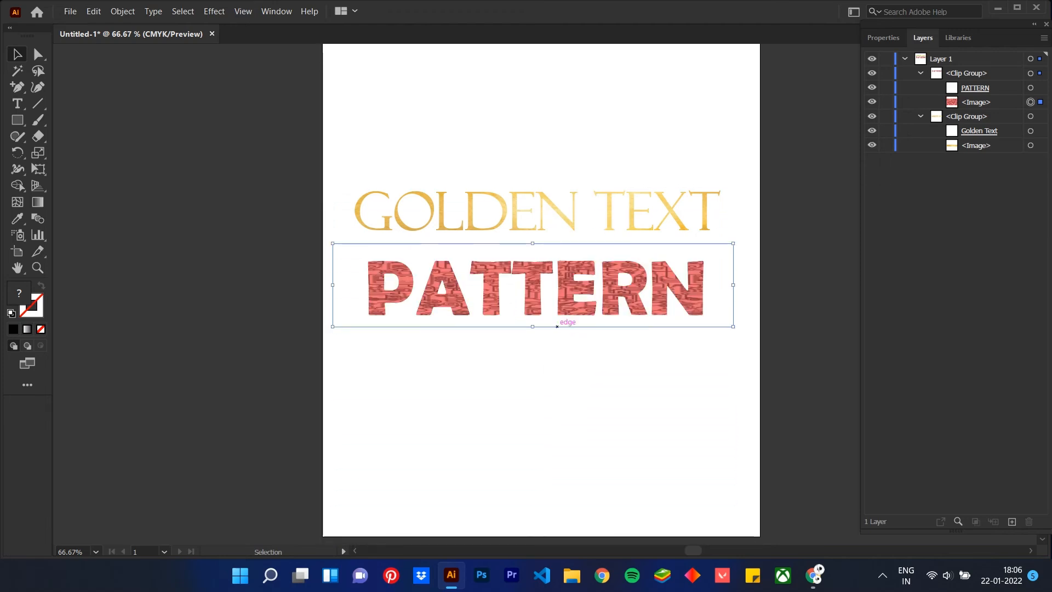
left_click_drag(332, 285, 356, 285)
left_click_drag(734, 281, 713, 282)
left_click(548, 395)
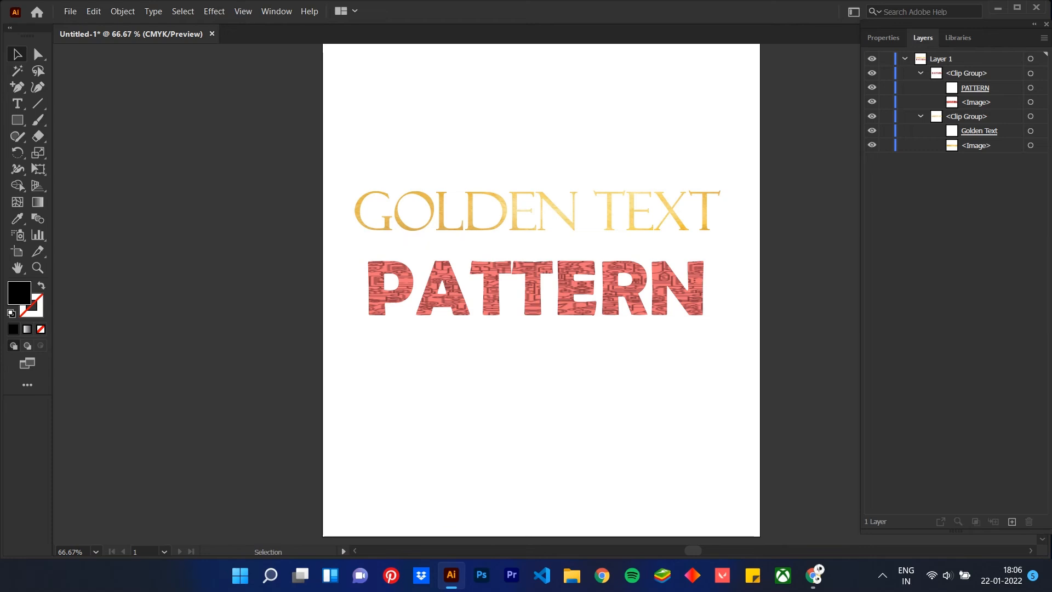
Isolate the gold clip group, replace its Golden Text wording with "THANK YOU!", and leave isolation mode
scroll(542, 329, "up", 1)
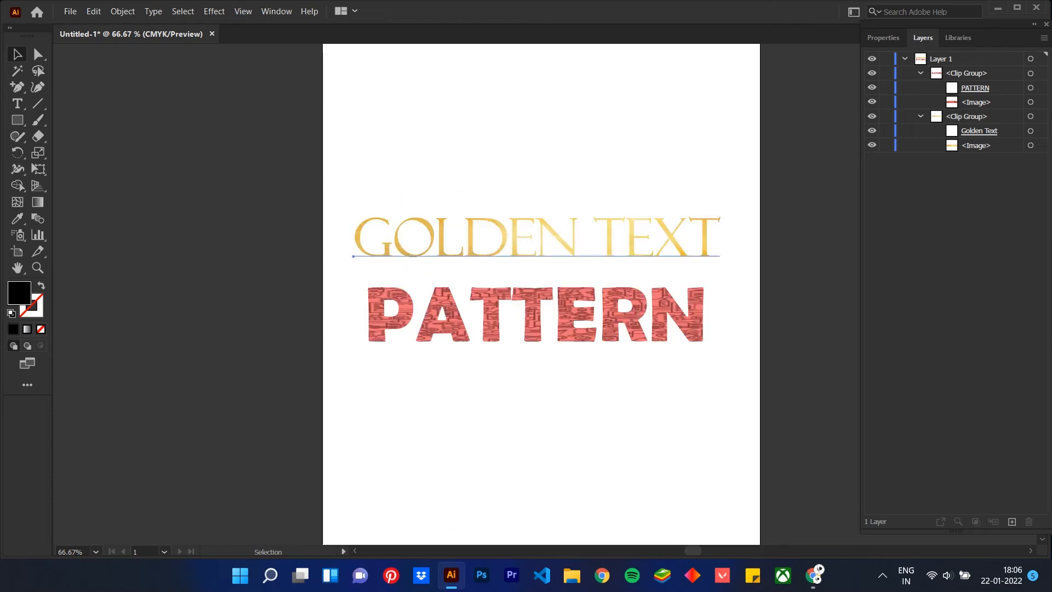
double_click(558, 238)
left_click(558, 238)
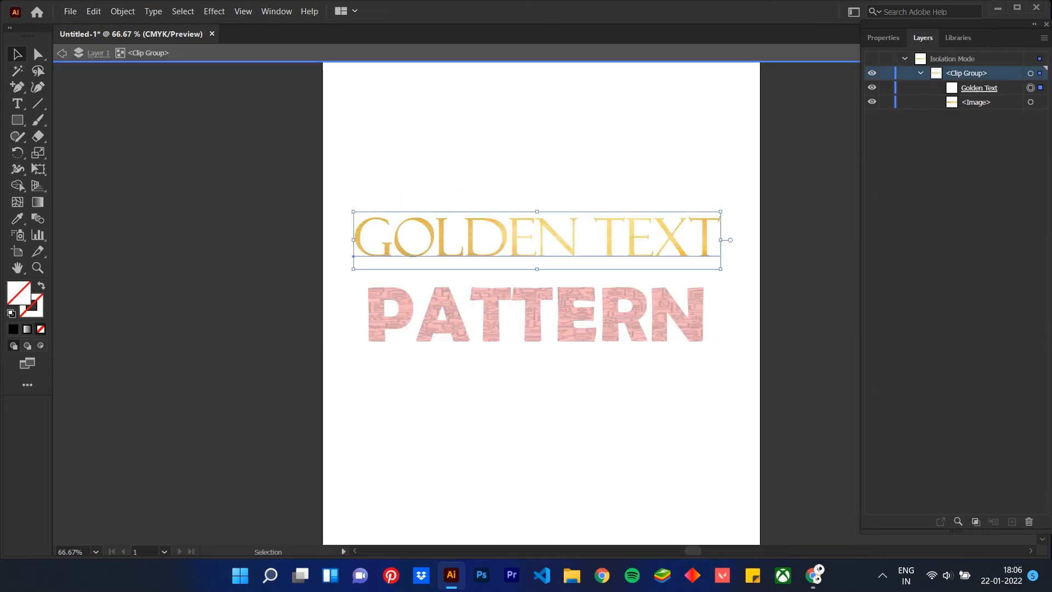
double_click(1001, 88)
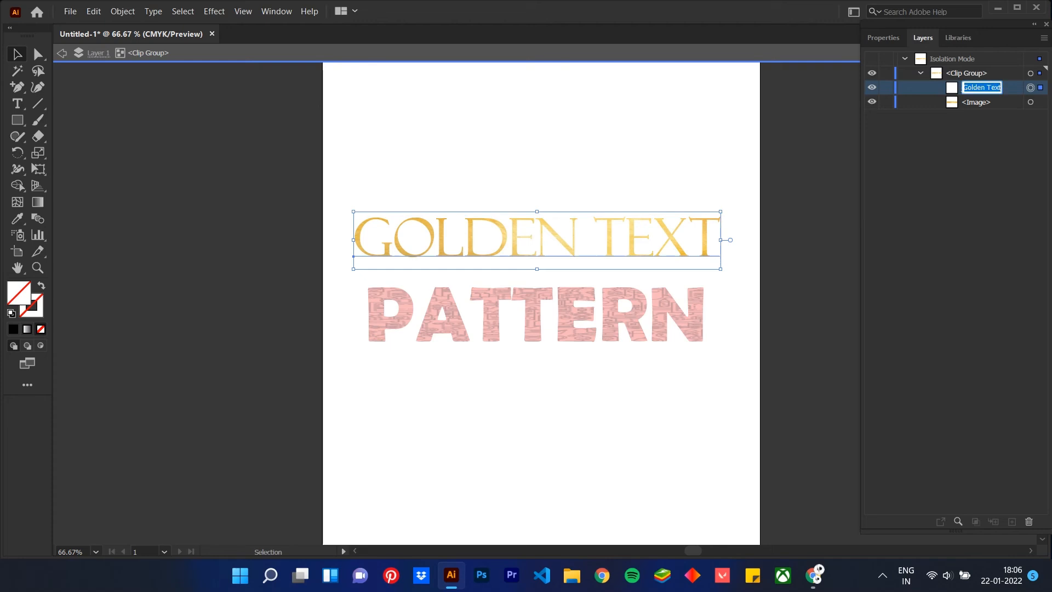
key("Return")
key("Return")
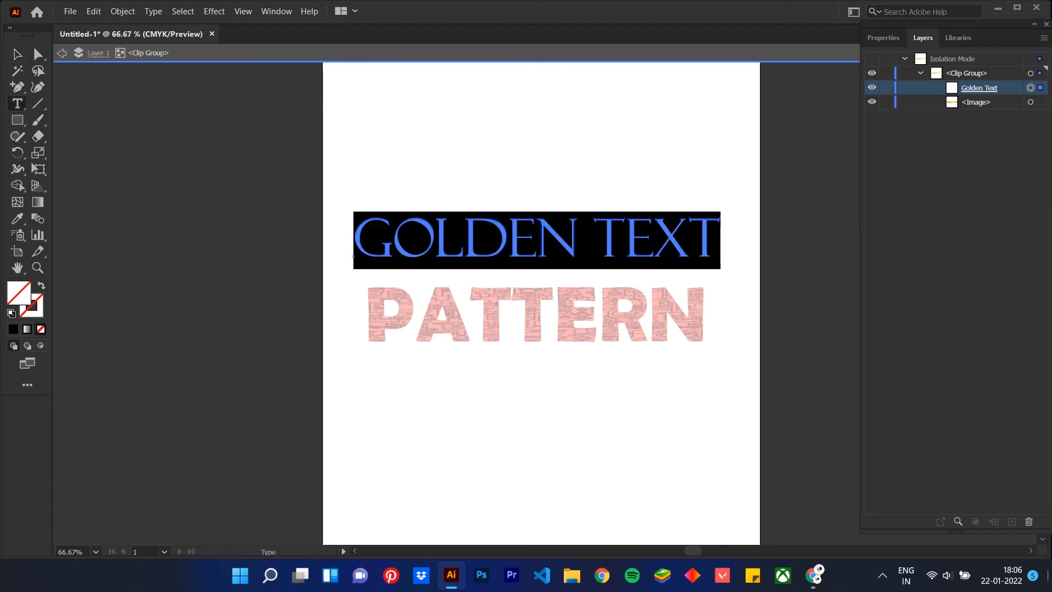
type("T")
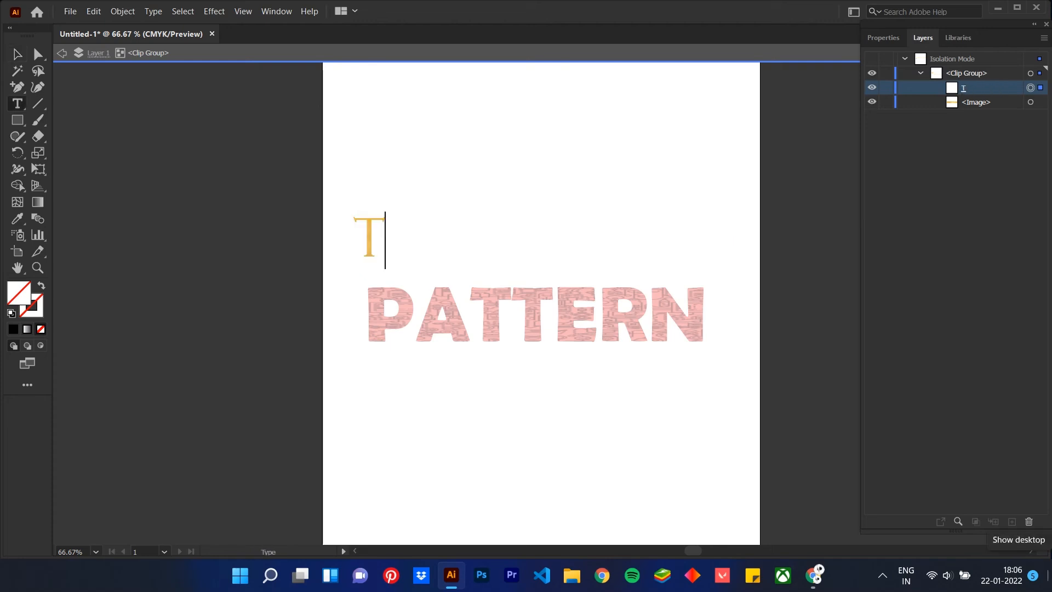
type("H")
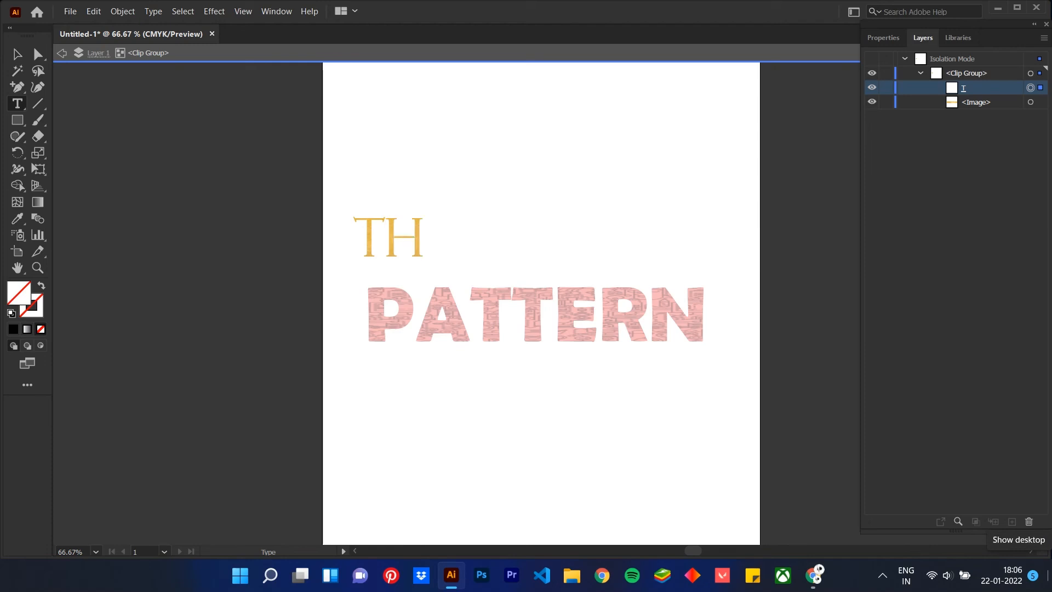
type("ANK YOU!")
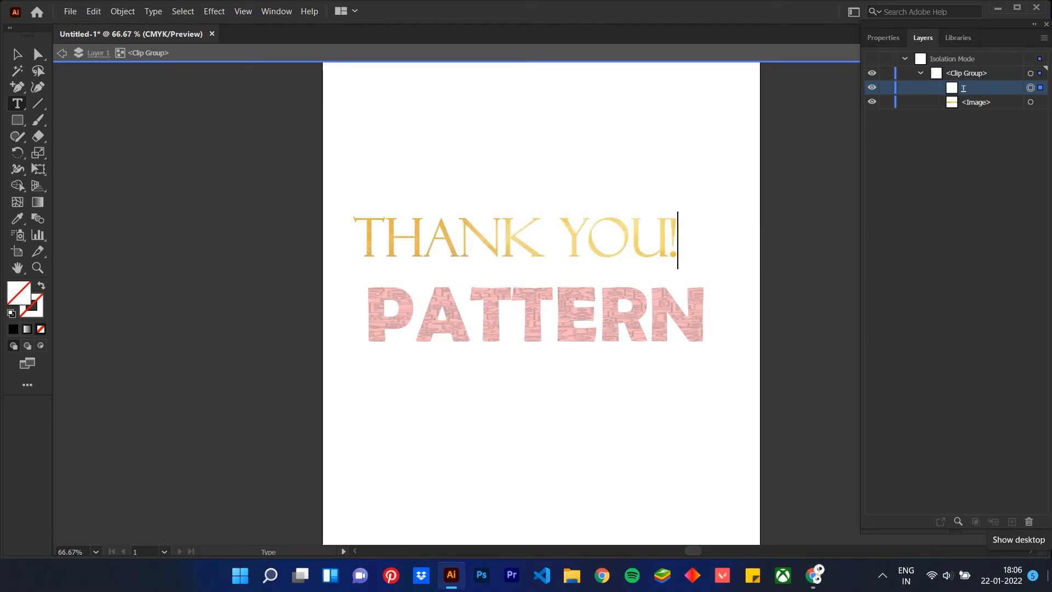
key("ctrl+a")
key("Escape")
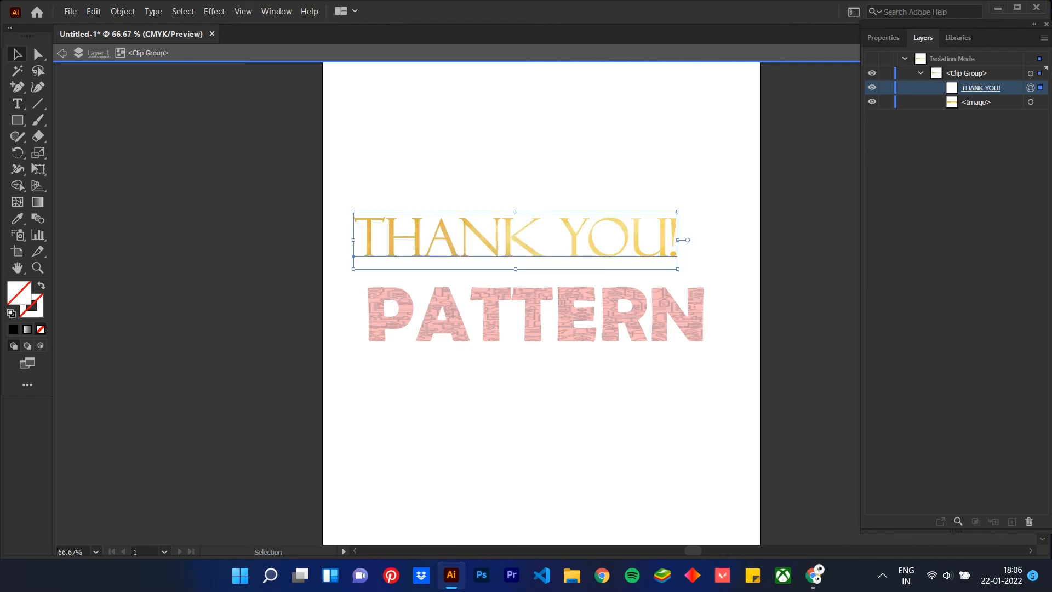
key("Escape")
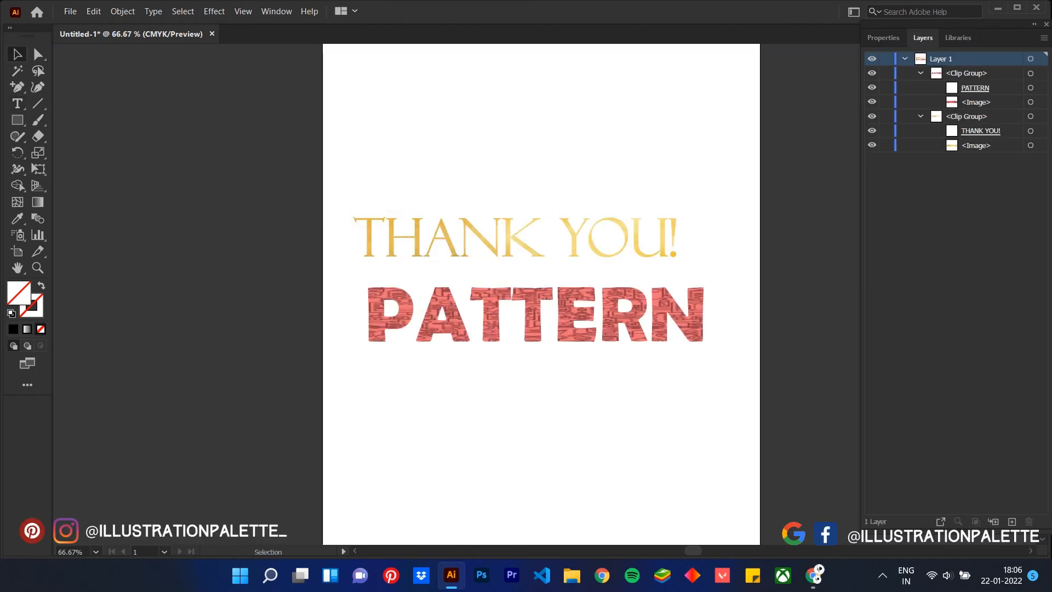
Delete the PATTERN clip group from the artboard
left_click(532, 315)
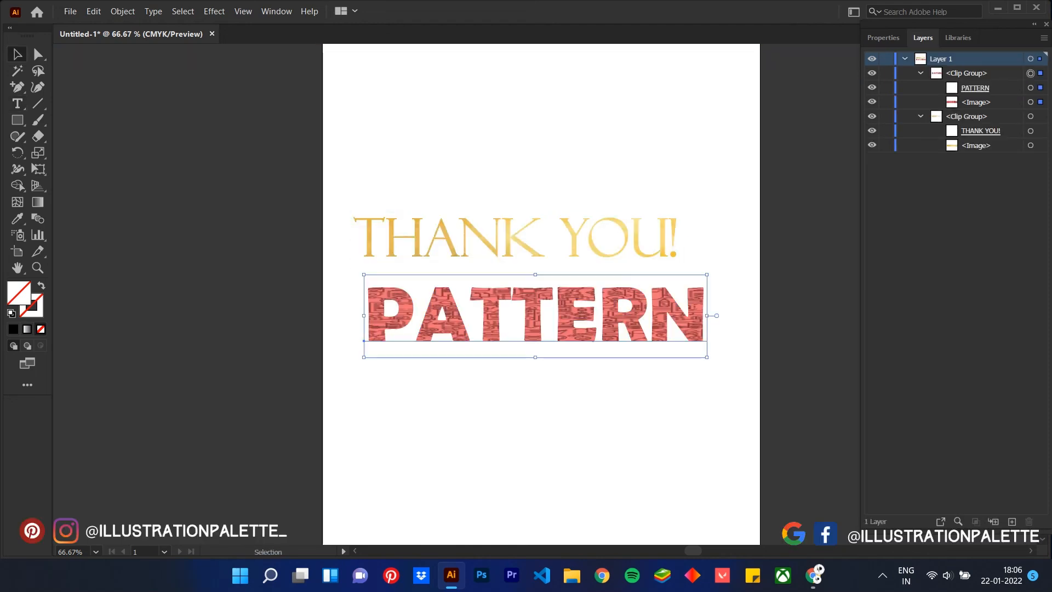
key("Delete")
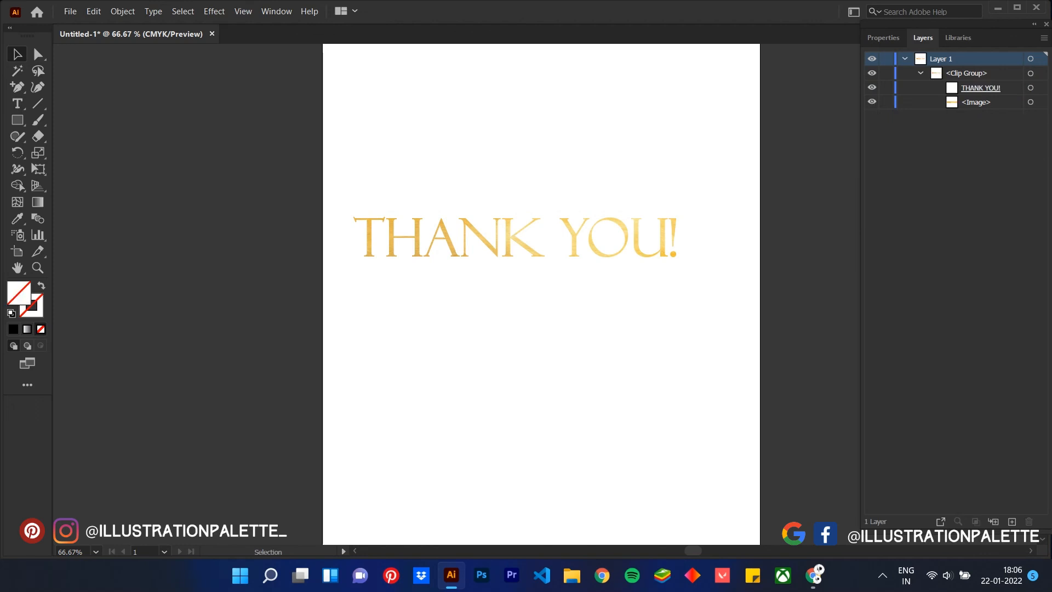